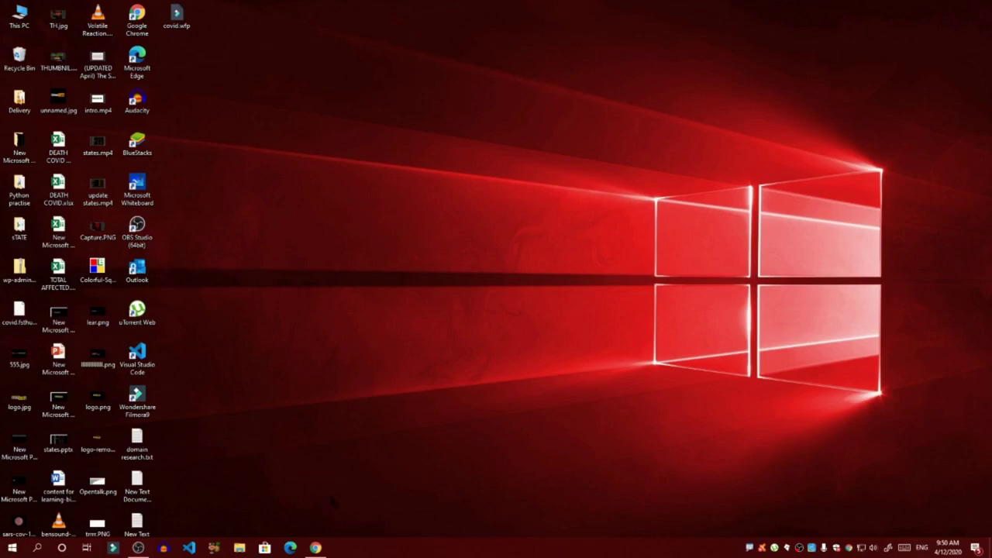
Step: Switch to Chrome and download ZoomIt, always allowing docs.microsoft.com multiple downloads, saving it as ZoomIt (1).zip in the S09 folder
{"action": "left_click", "coordinate": [316, 547]}
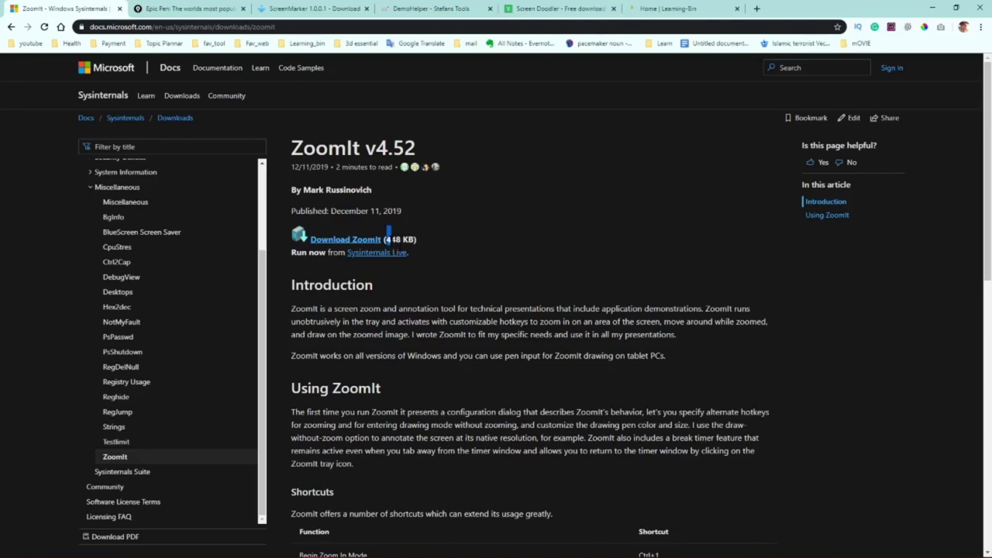
{"action": "left_click_drag", "start_coordinate": [389, 233], "coordinate": [396, 236]}
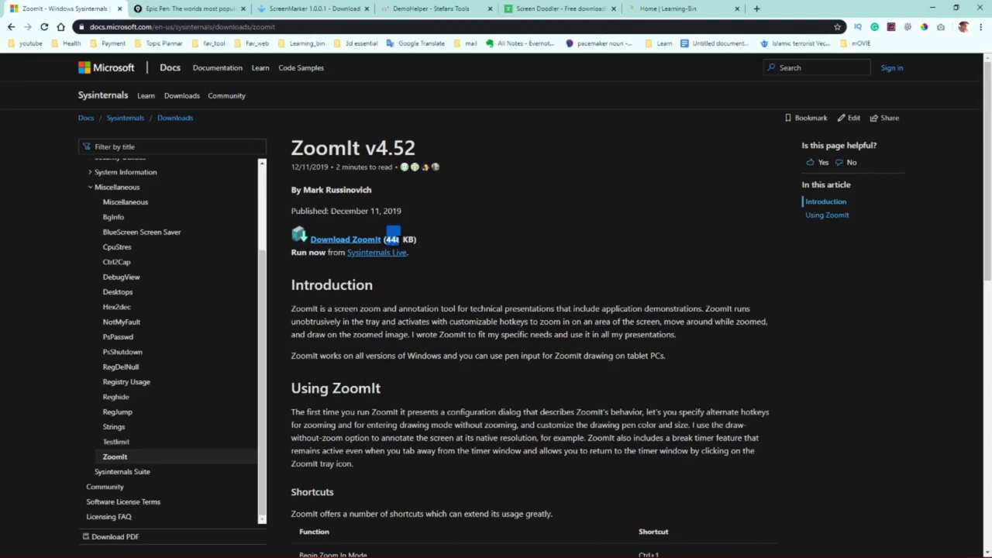
{"action": "left_click", "coordinate": [437, 239]}
{"action": "left_click", "coordinate": [370, 242]}
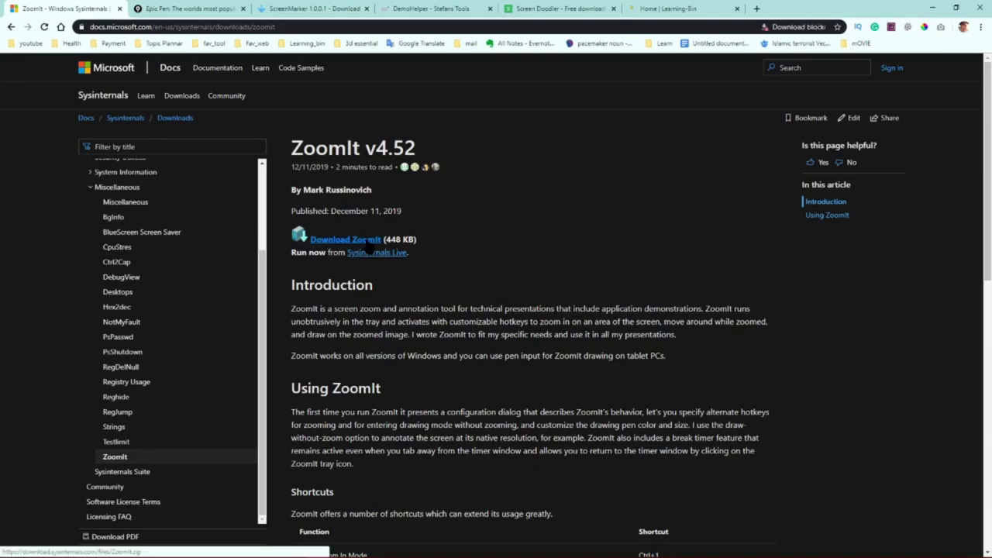
{"action": "left_click", "coordinate": [792, 26]}
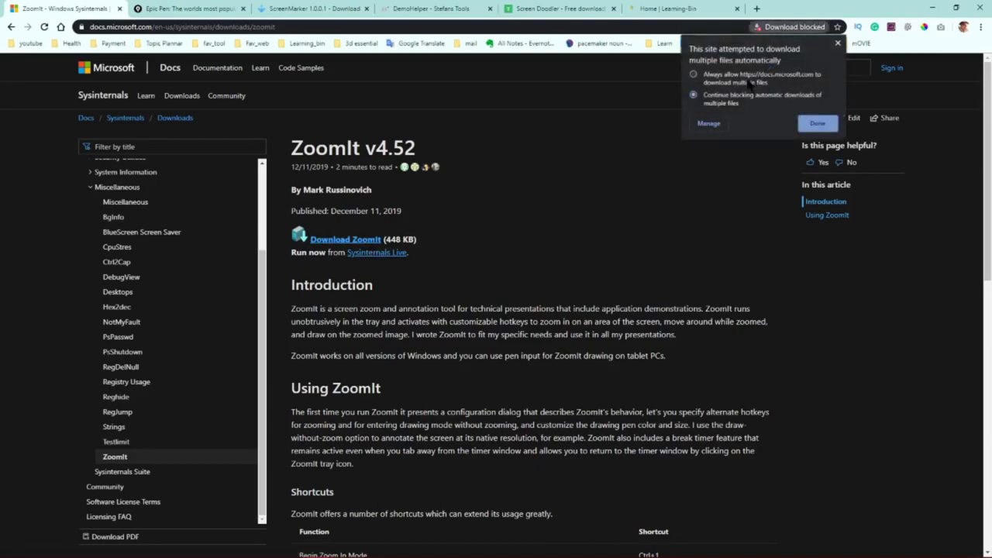
{"action": "left_click", "coordinate": [748, 81]}
{"action": "left_click", "coordinate": [815, 123]}
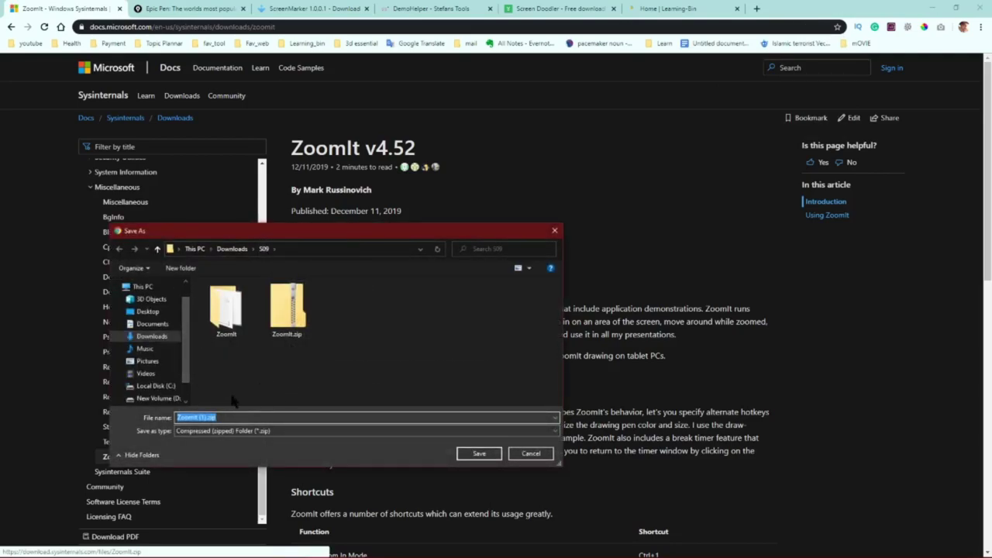
{"action": "left_click", "coordinate": [479, 454]}
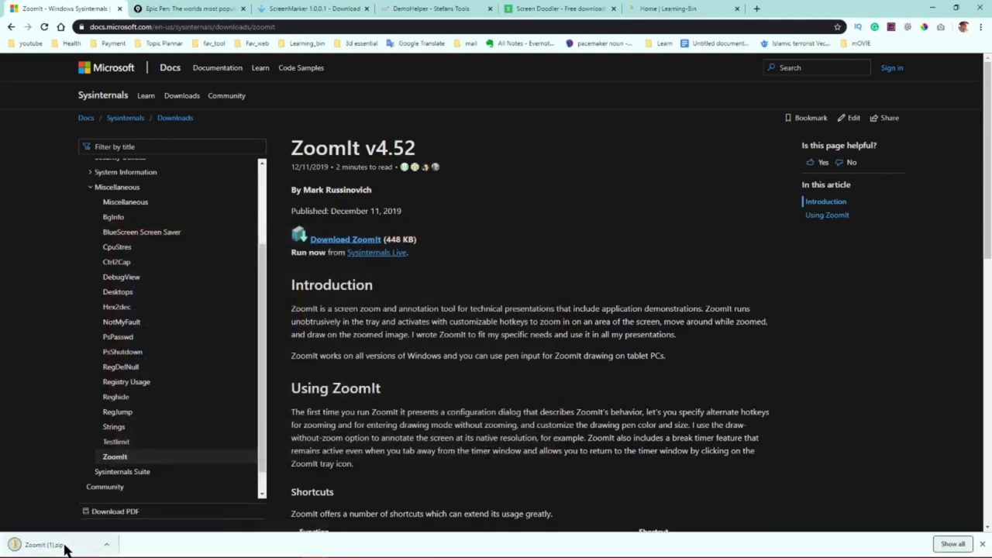
Step: Show the downloaded ZoomIt (1).zip in its folder and extract it with 7-Zip to a "ZoomIt (1)" folder
{"action": "right_click", "coordinate": [65, 547]}
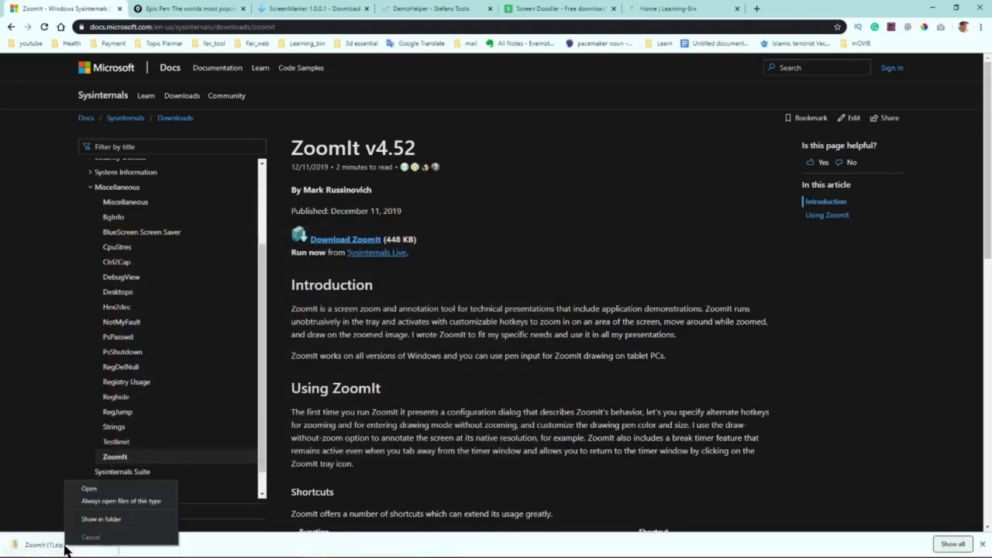
{"action": "left_click", "coordinate": [101, 518]}
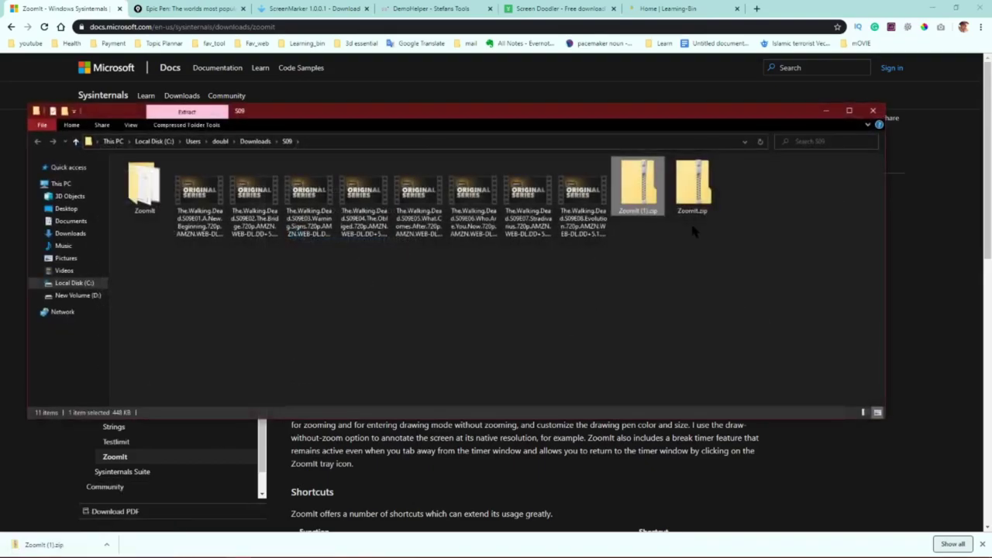
{"action": "right_click", "coordinate": [657, 184]}
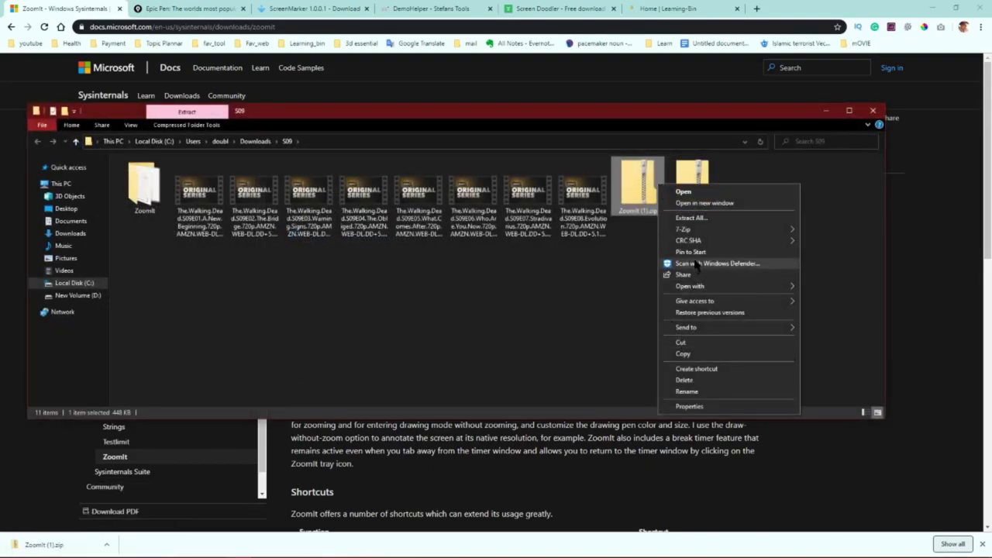
{"action": "mouse_move", "coordinate": [702, 231]}
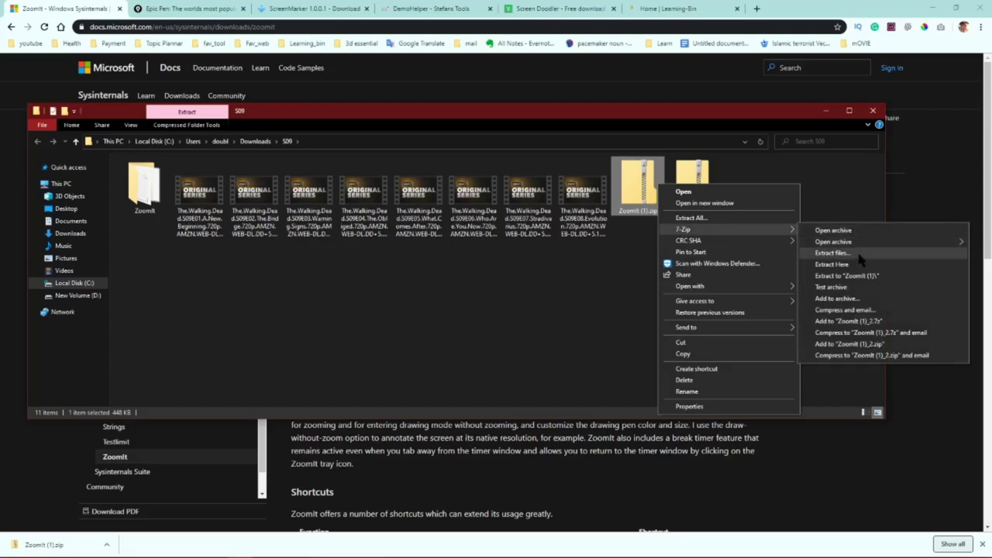
{"action": "left_click", "coordinate": [837, 275]}
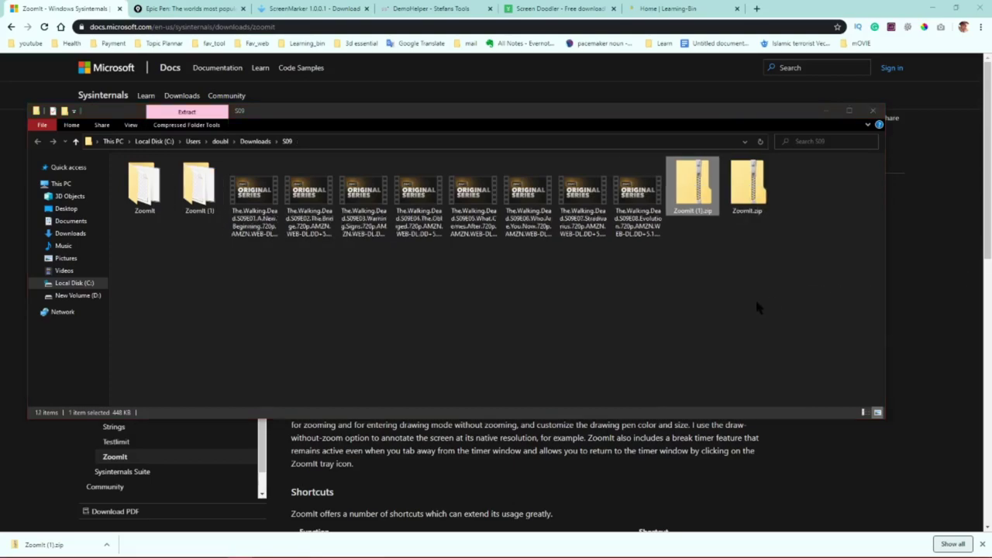
Step: Run ZoomIt.exe from the existing ZoomIt folder and close the folder window
{"action": "double_click", "coordinate": [145, 194]}
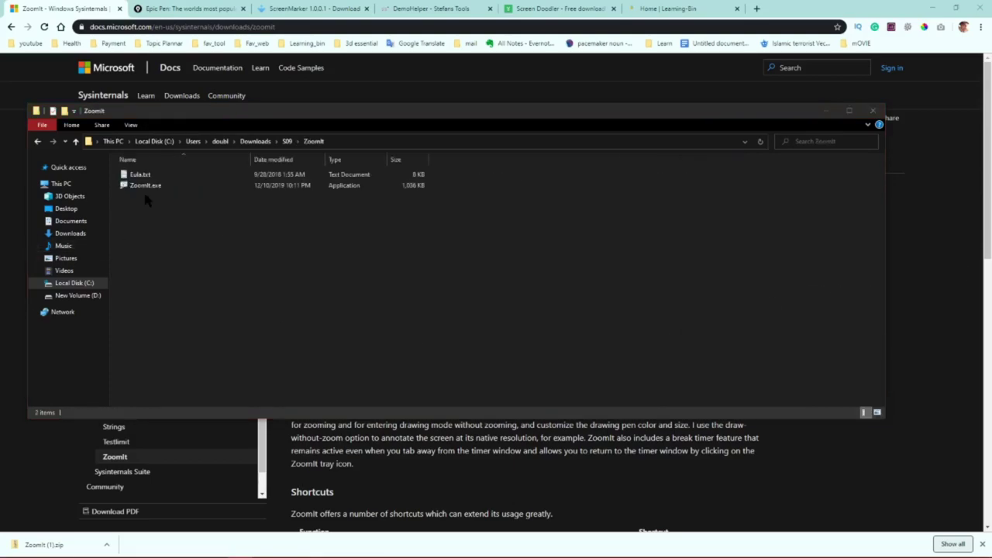
{"action": "left_click", "coordinate": [146, 190]}
{"action": "double_click", "coordinate": [148, 187]}
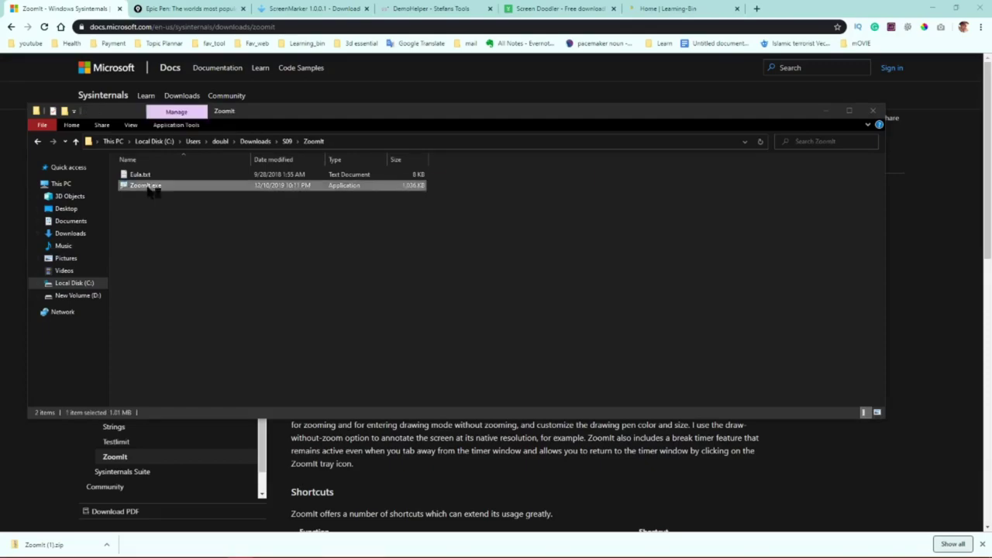
{"action": "left_click", "coordinate": [872, 114]}
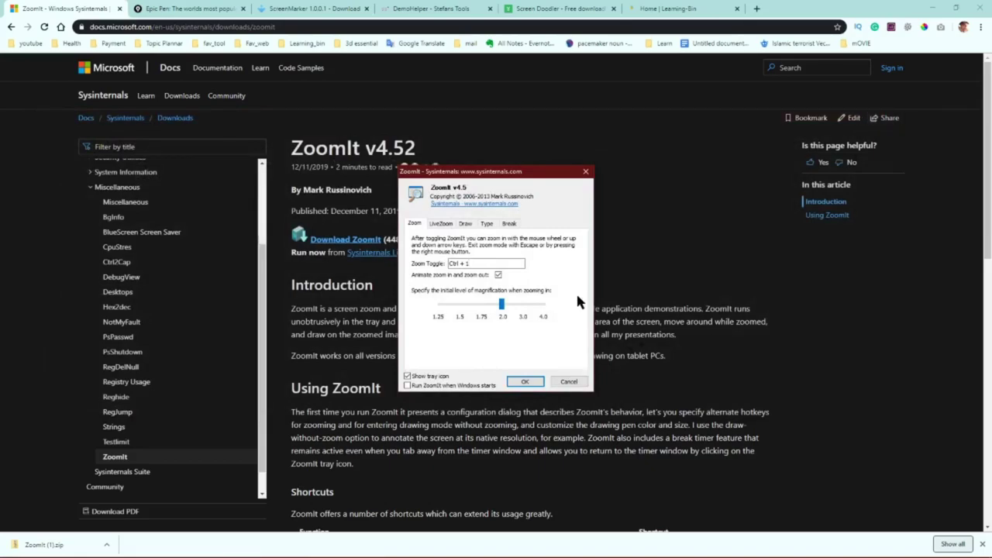
Step: Review ZoomIt's zoom, Draw and Type options and accept the settings
{"action": "left_click_drag", "start_coordinate": [516, 176], "coordinate": [480, 100]}
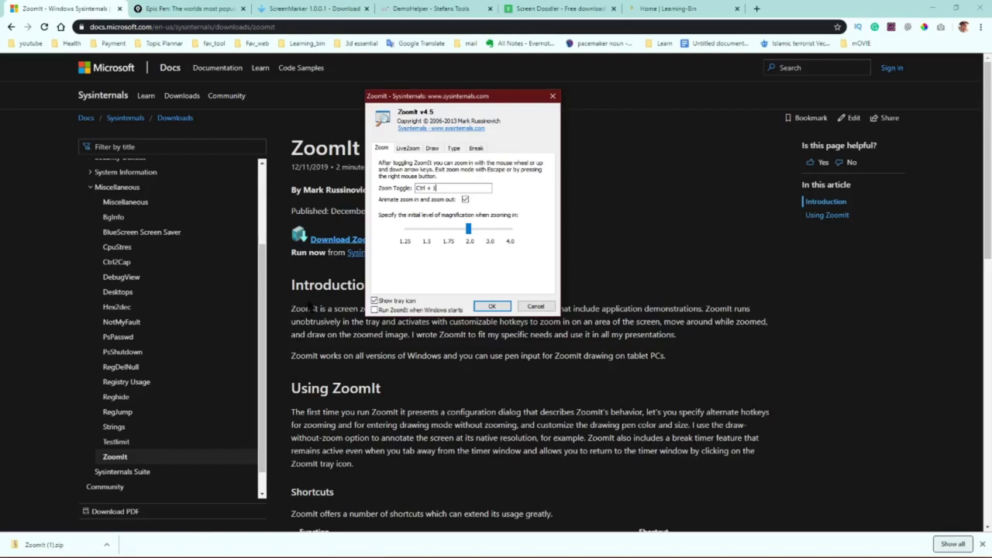
{"action": "left_click", "coordinate": [434, 150]}
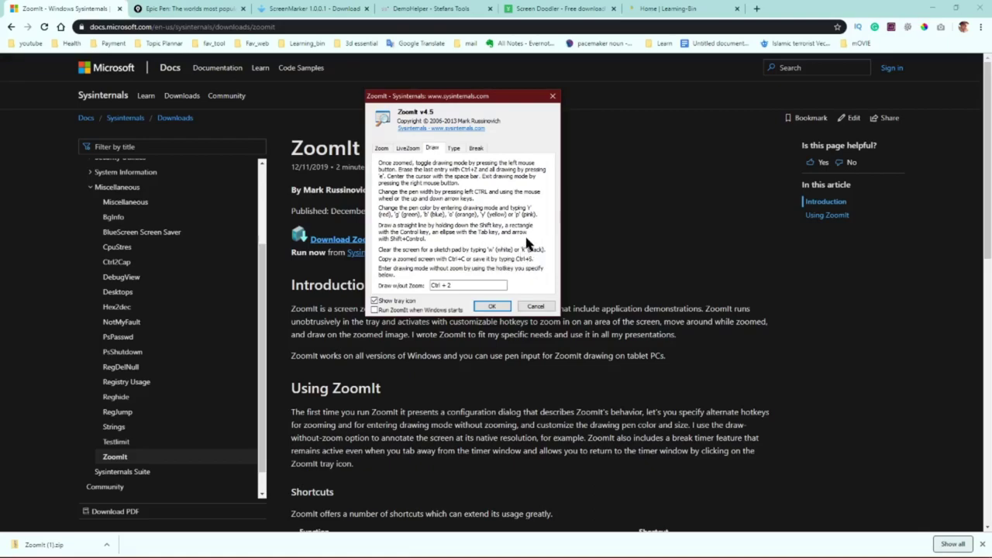
{"action": "left_click", "coordinate": [454, 149]}
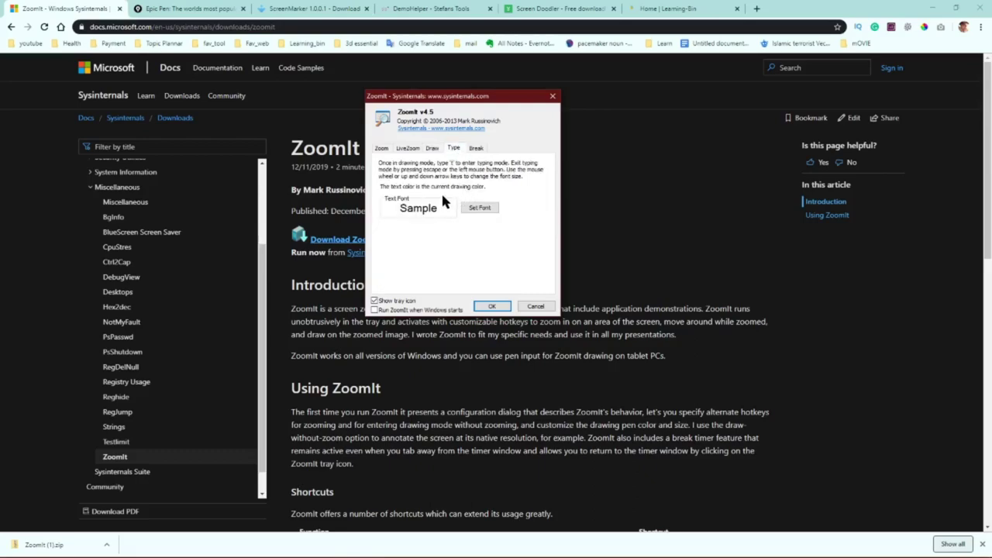
{"action": "left_click", "coordinate": [495, 307]}
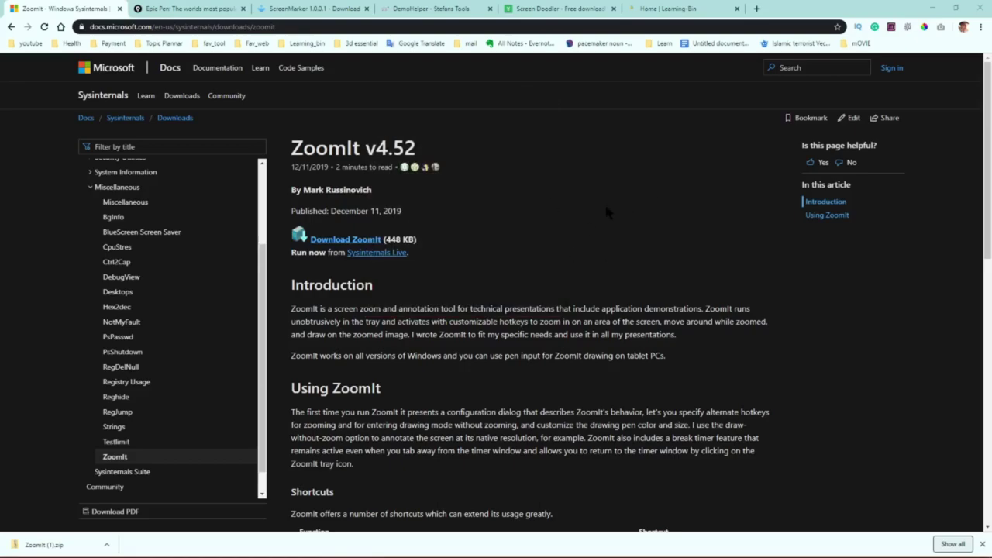
Step: Magnify the ZoomIt page with the zoom mode twice, going closer the second time, and exit the zoom
{"action": "key", "text": "ctrl+1"}
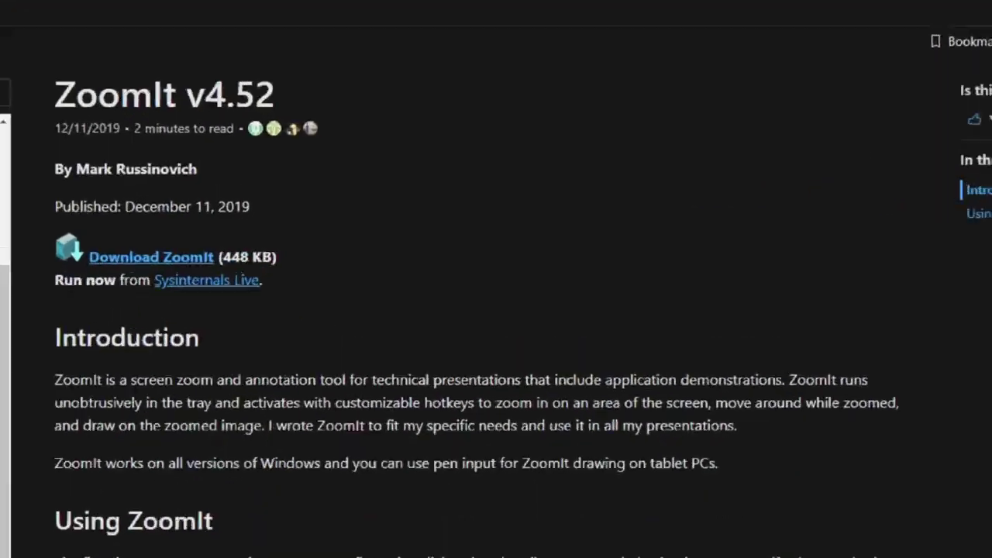
{"action": "key", "text": "Escape"}
{"action": "key", "text": "ctrl+1"}
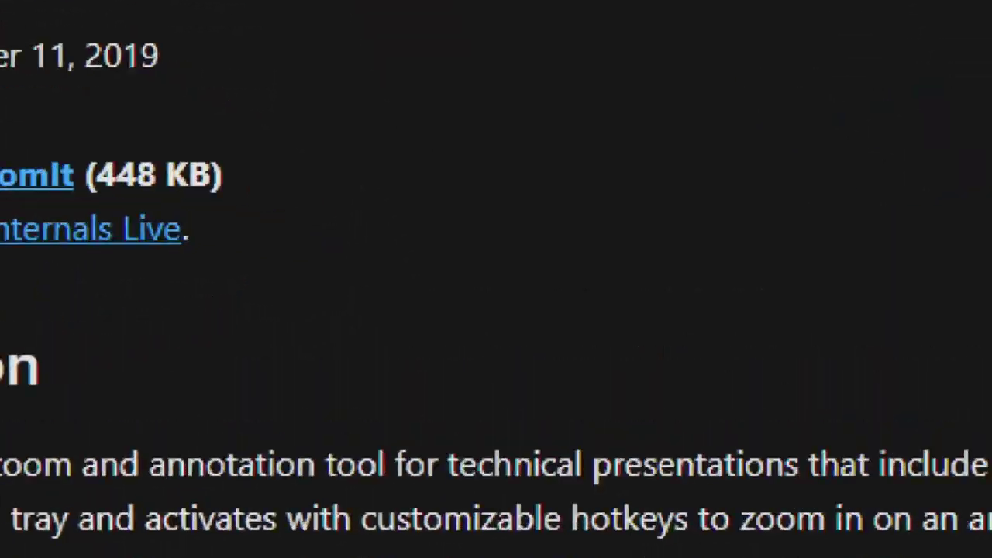
{"action": "key", "text": "Escape"}
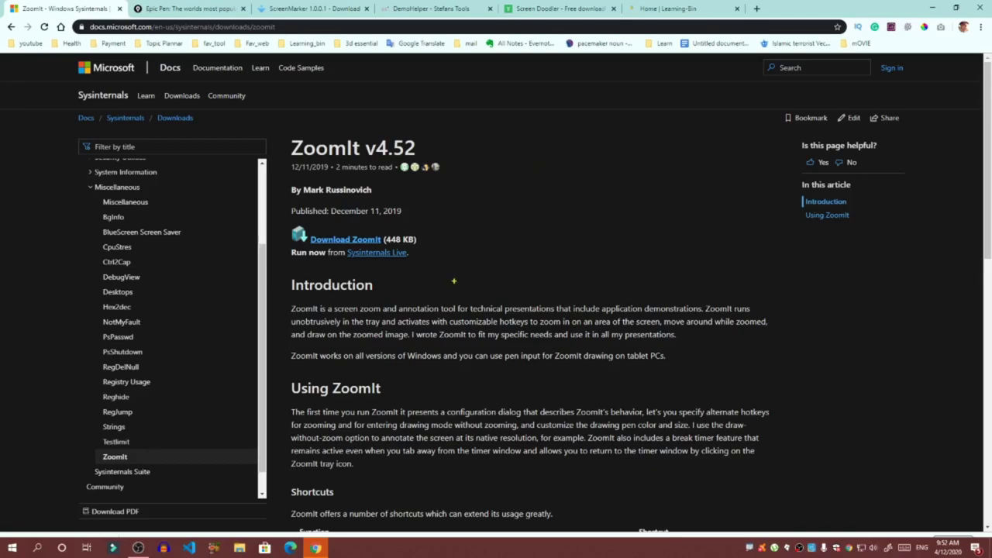
Step: Draw separate freehand lines over the page in yellow, green, red, blue and pink with ZoomIt's drawing mode
{"action": "left_click_drag", "start_coordinate": [454, 281], "coordinate": [598, 147]}
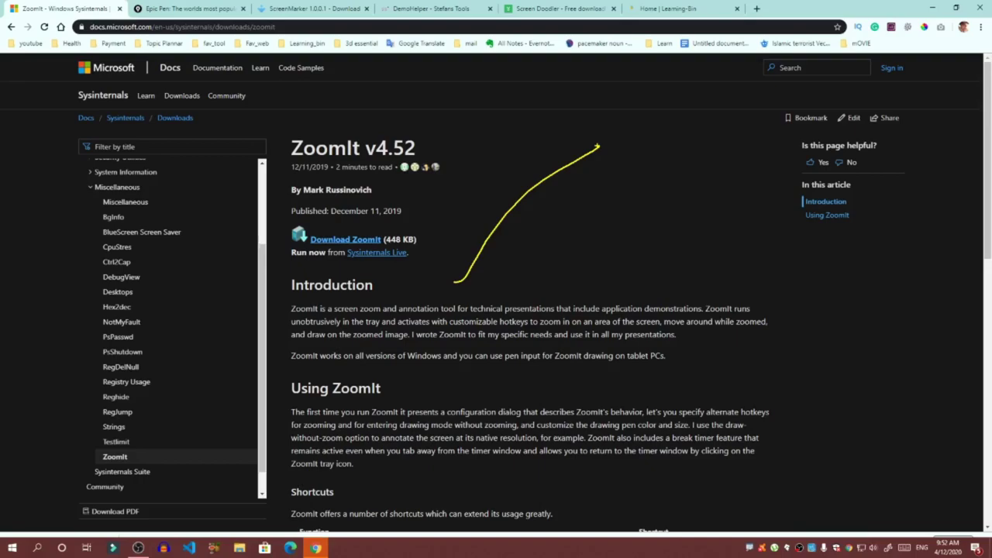
{"action": "left_click_drag", "start_coordinate": [642, 158], "coordinate": [542, 304]}
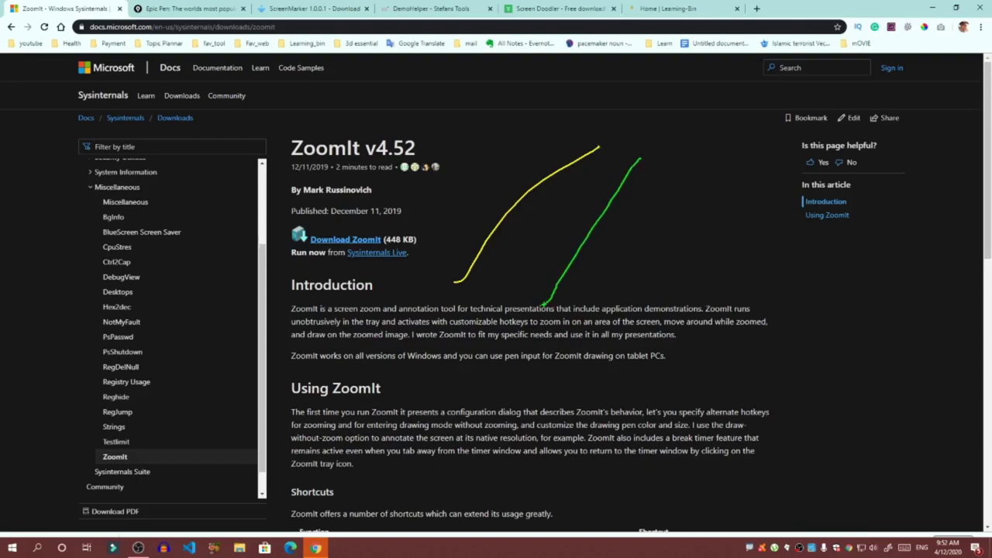
{"action": "left_click_drag", "start_coordinate": [728, 264], "coordinate": [773, 164]}
{"action": "left_click_drag", "start_coordinate": [444, 221], "coordinate": [530, 140]}
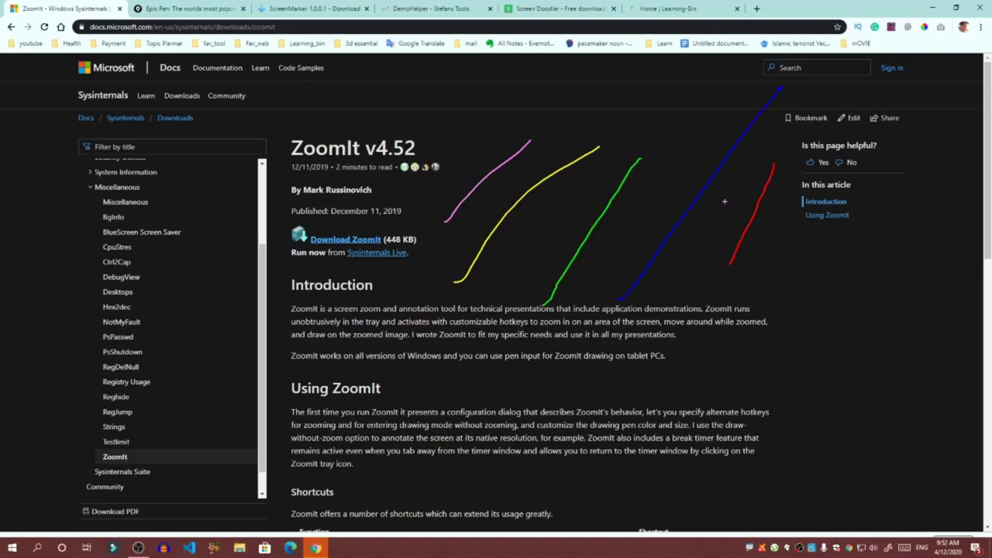
Step: Draw in pink a loop around the heading block, an angled line bounding the Introduction, and handwritten numerals across the sidebar and article
{"action": "mouse_move", "coordinate": [570, 110]}
{"action": "left_mouse_down"}
{"action": "mouse_move", "coordinate": [511, 109]}
{"action": "mouse_move", "coordinate": [484, 283]}
{"action": "mouse_move", "coordinate": [379, 103]}
{"action": "left_mouse_up"}
{"action": "mouse_move", "coordinate": [276, 382]}
{"action": "left_mouse_down"}
{"action": "mouse_move", "coordinate": [779, 389]}
{"action": "mouse_move", "coordinate": [790, 196]}
{"action": "left_mouse_up"}
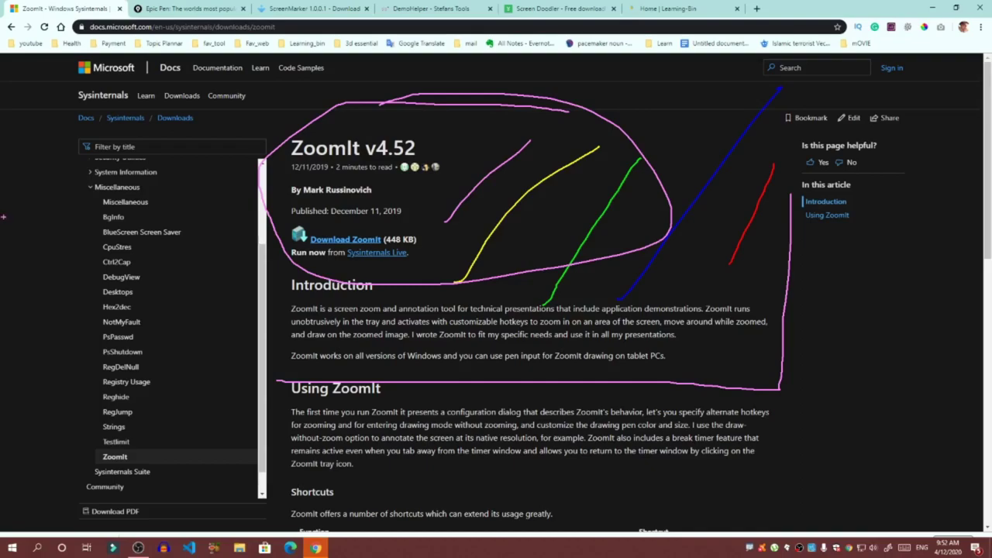
{"action": "left_click_drag", "start_coordinate": [124, 122], "coordinate": [132, 179]}
{"action": "left_click_drag", "start_coordinate": [260, 164], "coordinate": [63, 231]}
{"action": "left_click_drag", "start_coordinate": [128, 260], "coordinate": [338, 251]}
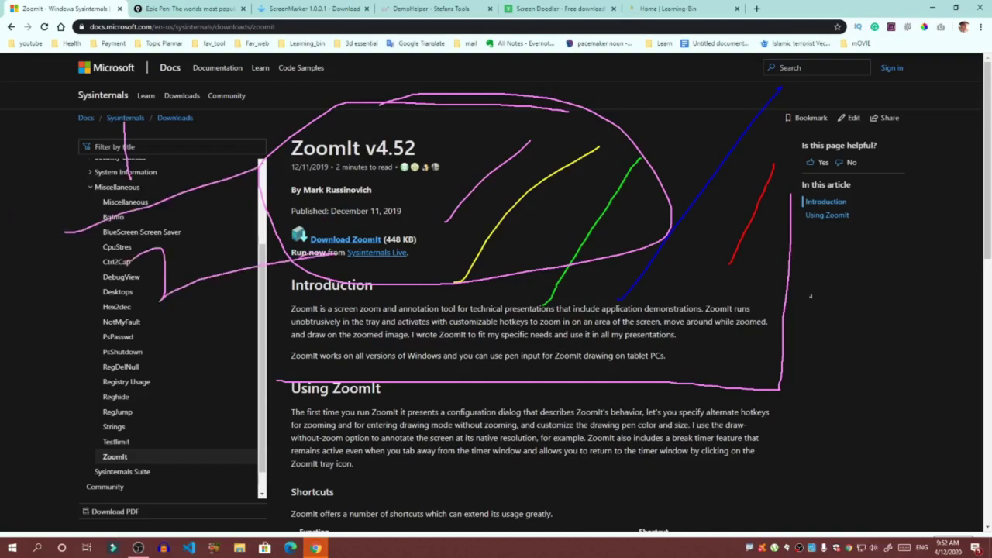
{"action": "mouse_move", "coordinate": [880, 260]}
{"action": "left_mouse_down"}
{"action": "mouse_move", "coordinate": [840, 345]}
{"action": "mouse_move", "coordinate": [869, 356]}
{"action": "left_mouse_up"}
{"action": "left_click_drag", "start_coordinate": [696, 285], "coordinate": [819, 314]}
{"action": "left_click_drag", "start_coordinate": [820, 314], "coordinate": [625, 372]}
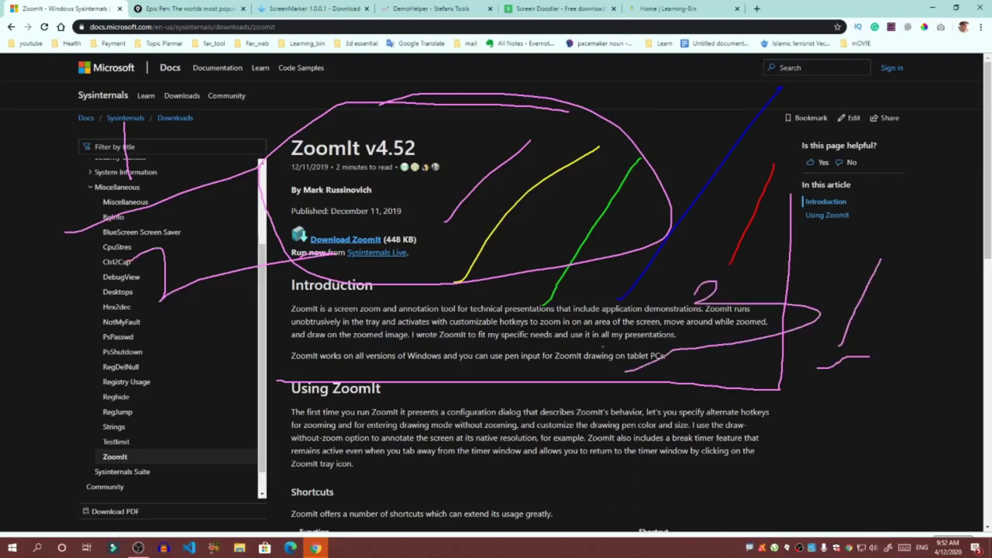
{"action": "left_click_drag", "start_coordinate": [581, 313], "coordinate": [568, 374]}
{"action": "mouse_move", "coordinate": [410, 314]}
{"action": "left_mouse_down"}
{"action": "mouse_move", "coordinate": [411, 338]}
{"action": "mouse_move", "coordinate": [537, 371]}
{"action": "left_mouse_up"}
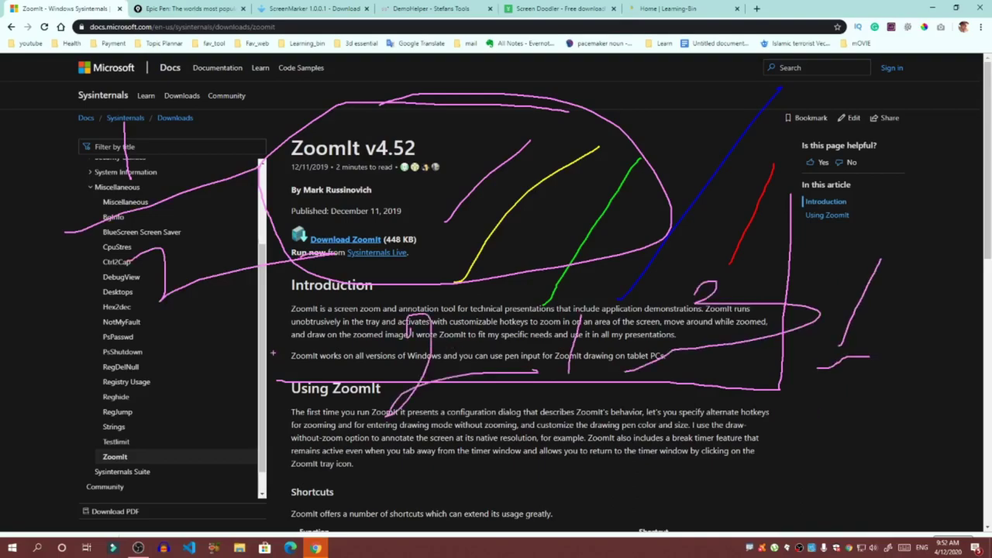
{"action": "left_click_drag", "start_coordinate": [278, 332], "coordinate": [286, 358]}
{"action": "left_click_drag", "start_coordinate": [287, 349], "coordinate": [297, 426]}
{"action": "mouse_move", "coordinate": [168, 330]}
{"action": "left_mouse_down"}
{"action": "mouse_move", "coordinate": [118, 341]}
{"action": "mouse_move", "coordinate": [191, 392]}
{"action": "left_mouse_up"}
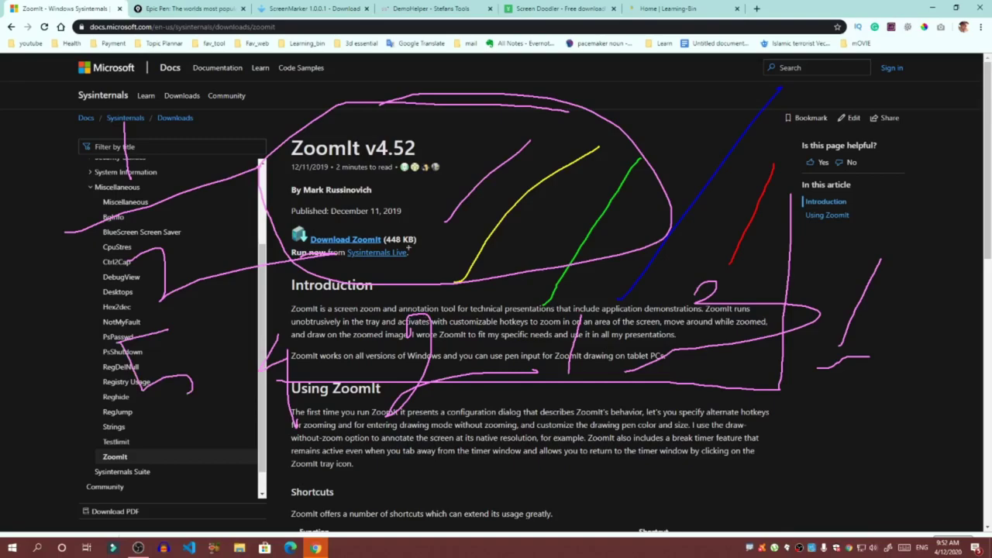
Step: In ZoomIt's typing mode, adjust the pink text size and write "gjljfasojoe" and "le joj ew" on two lines over the page heading
{"action": "left_click_drag", "start_coordinate": [390, 213], "coordinate": [390, 255]}
{"action": "scroll", "coordinate": [402, 240], "scroll_direction": "up", "scroll_amount": 5}
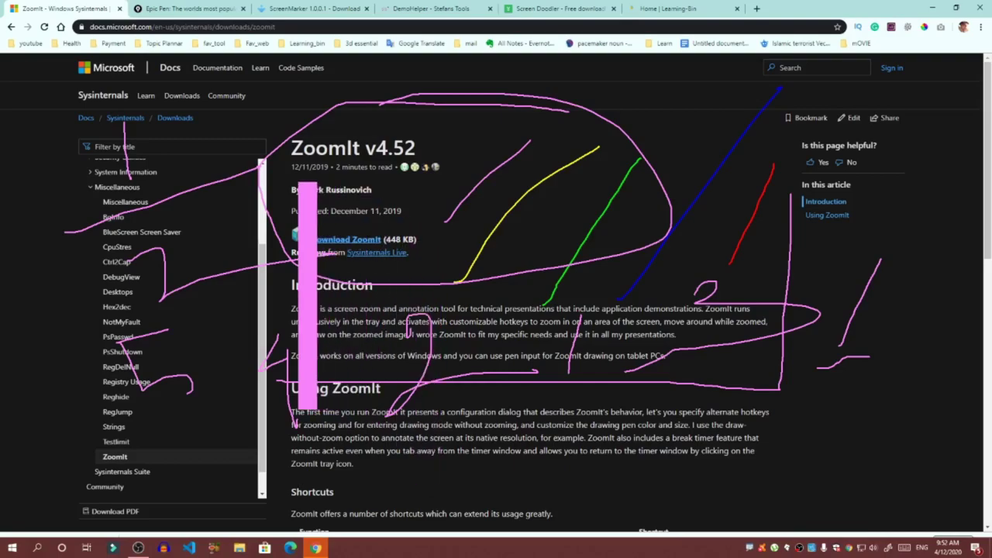
{"action": "scroll", "coordinate": [308, 296], "scroll_direction": "down", "scroll_amount": 3}
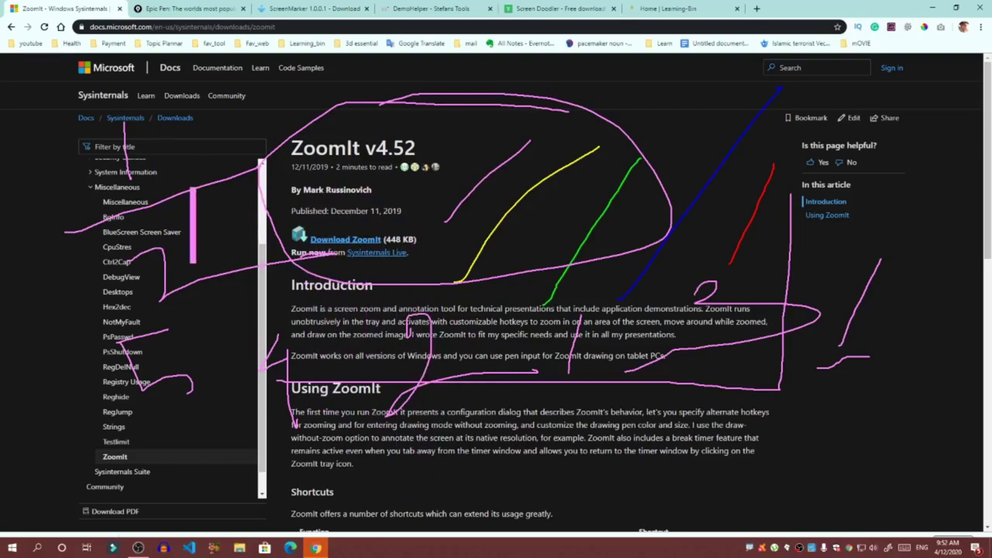
{"action": "scroll", "coordinate": [192, 225], "scroll_direction": "down", "scroll_amount": 2}
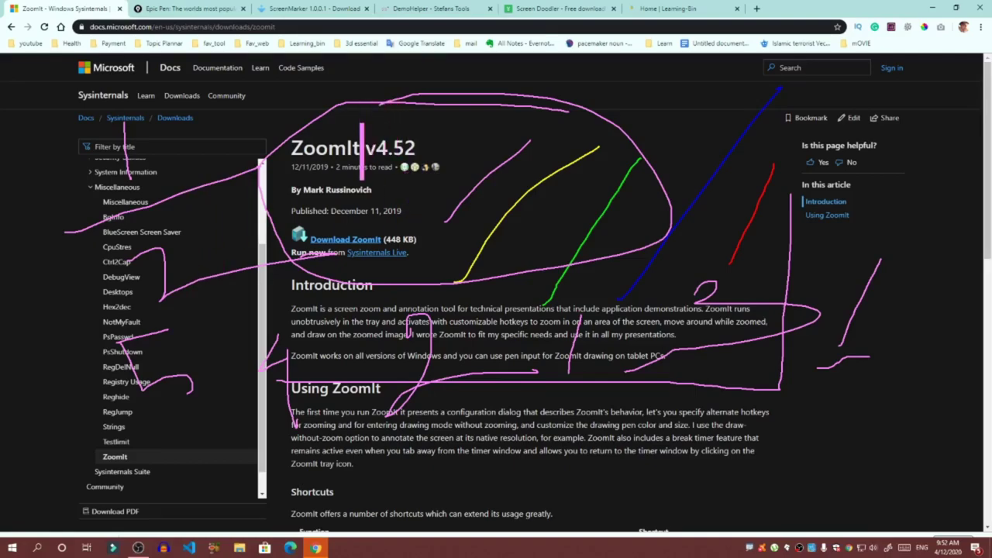
{"action": "type", "text": "gjljfasojoe"}
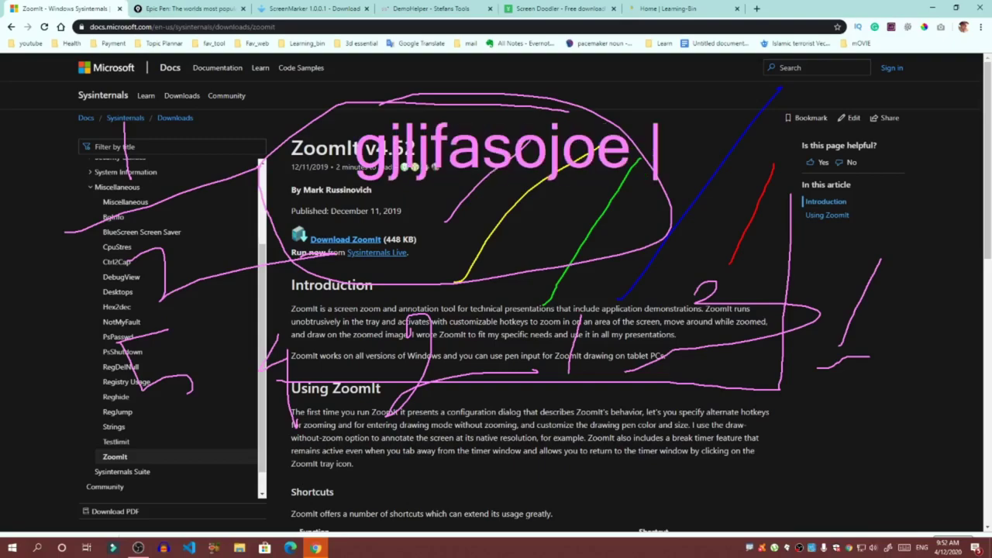
{"action": "key", "text": "Return"}
{"action": "type", "text": "le joj ew"}
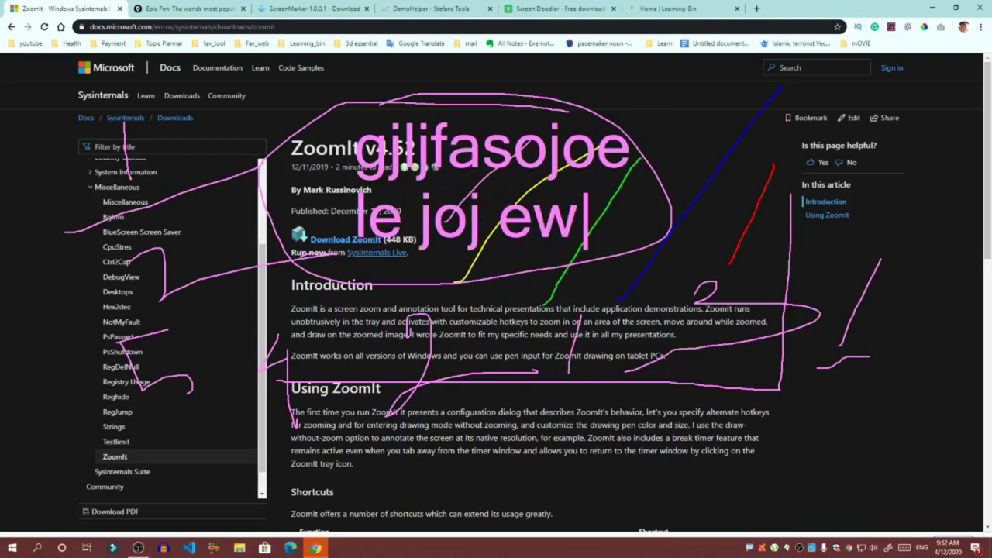
{"action": "key", "text": "Return"}
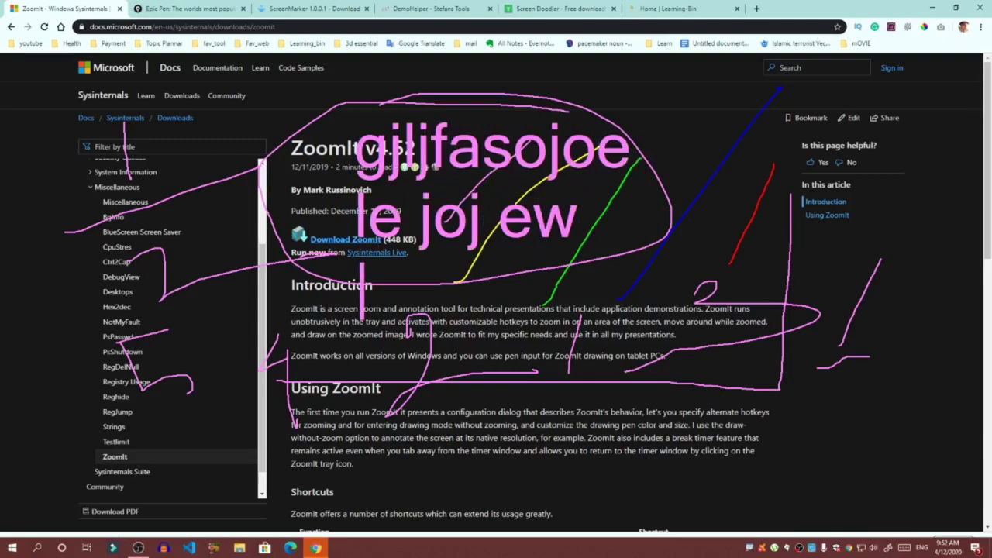
{"action": "key", "text": "Escape"}
Step: Write "fjoasfjoj o eal" in green over the paragraph under the Using ZoomIt heading
{"action": "left_click_drag", "start_coordinate": [380, 385], "coordinate": [381, 443]}
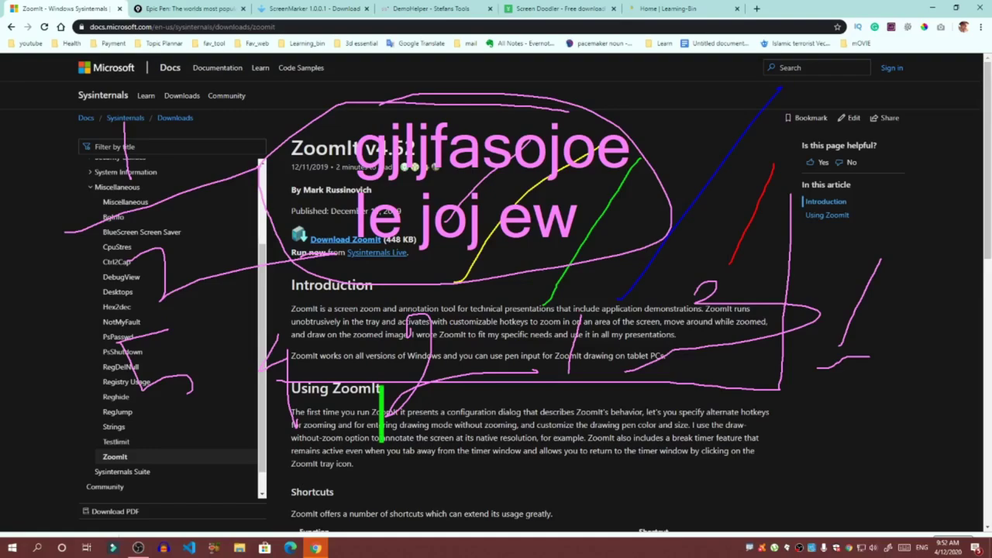
{"action": "type", "text": "fjoasfjoj o eal"}
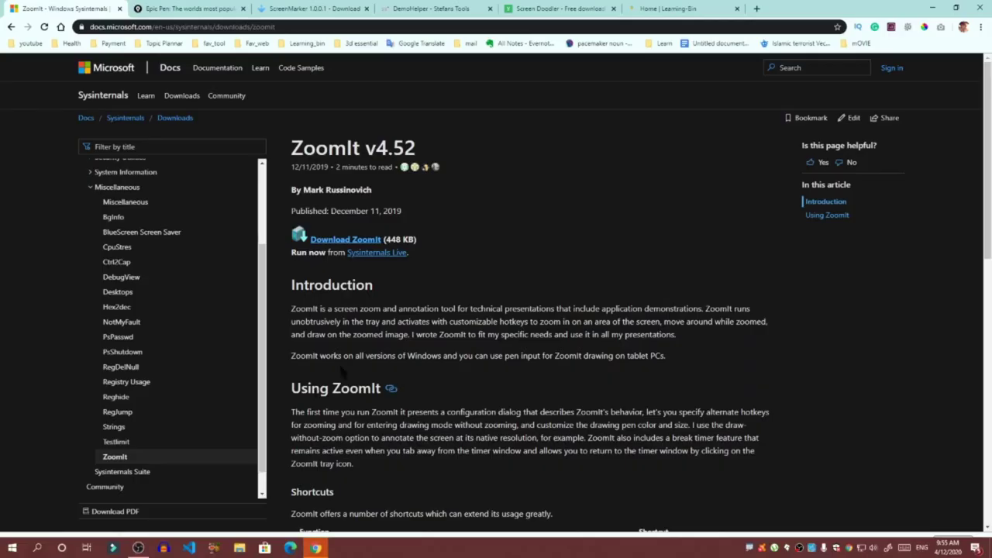
Step: Review the table of ZoomIt keyboard shortcuts on the download page
{"action": "scroll", "coordinate": [543, 368], "scroll_direction": "down", "scroll_amount": 4}
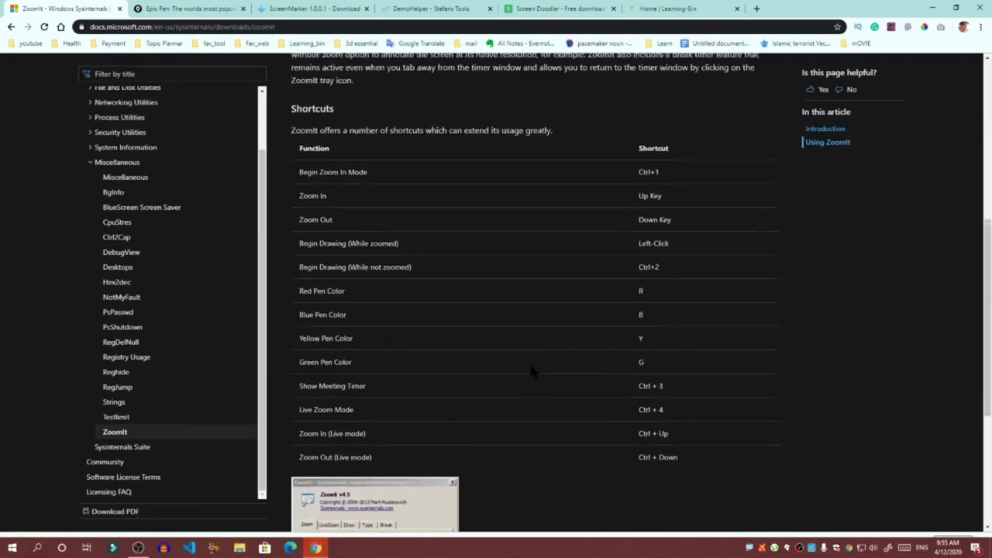
{"action": "scroll", "coordinate": [556, 374], "scroll_direction": "up", "scroll_amount": 4}
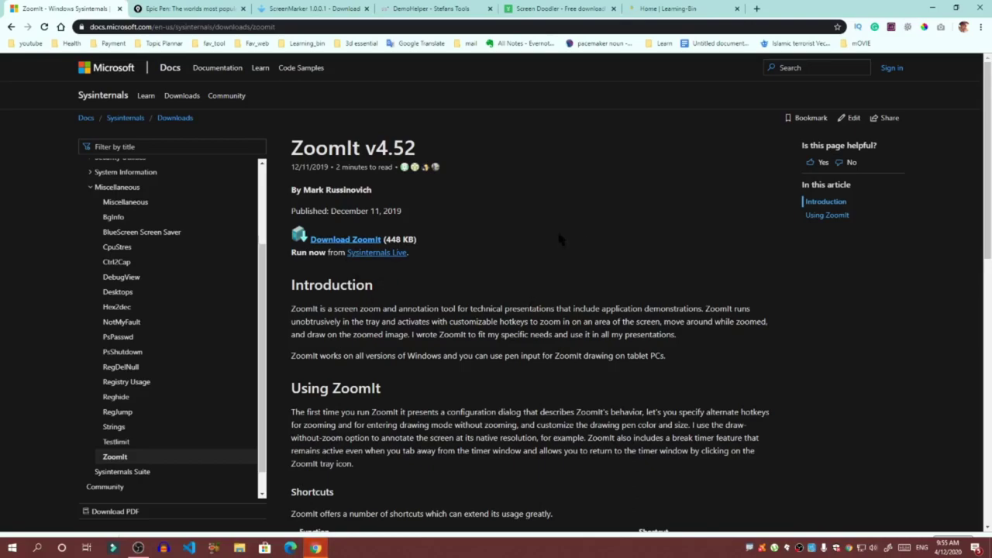
Step: Switch from the ZoomIt page to the Epic Pen site and examine its explanation, use cases and download option
{"action": "left_click", "coordinate": [198, 7]}
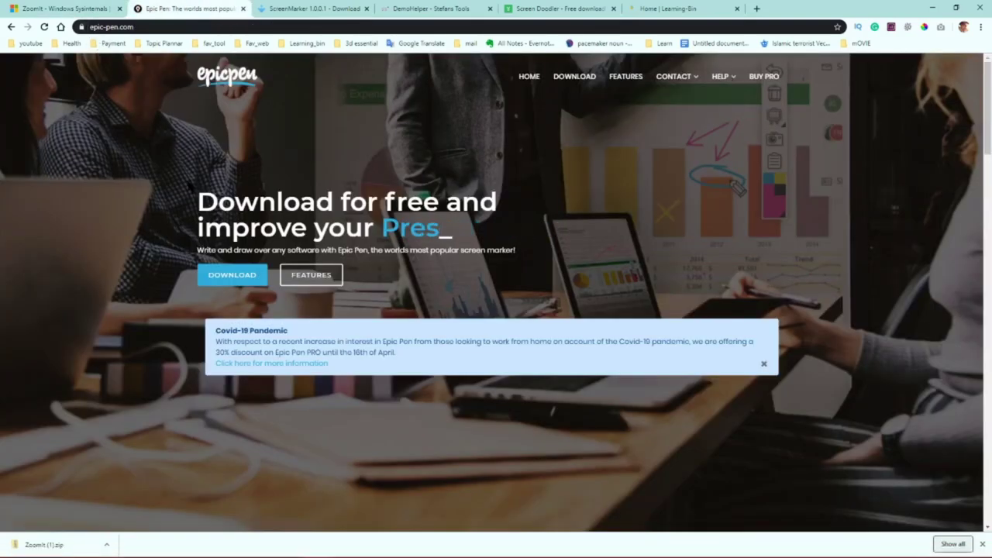
{"action": "left_click", "coordinate": [46, 7]}
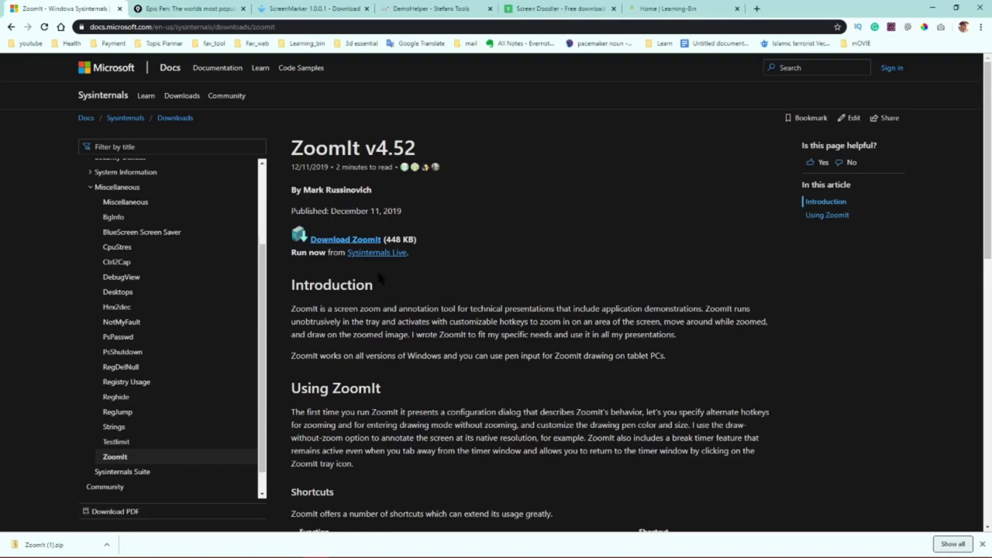
{"action": "left_click", "coordinate": [186, 8]}
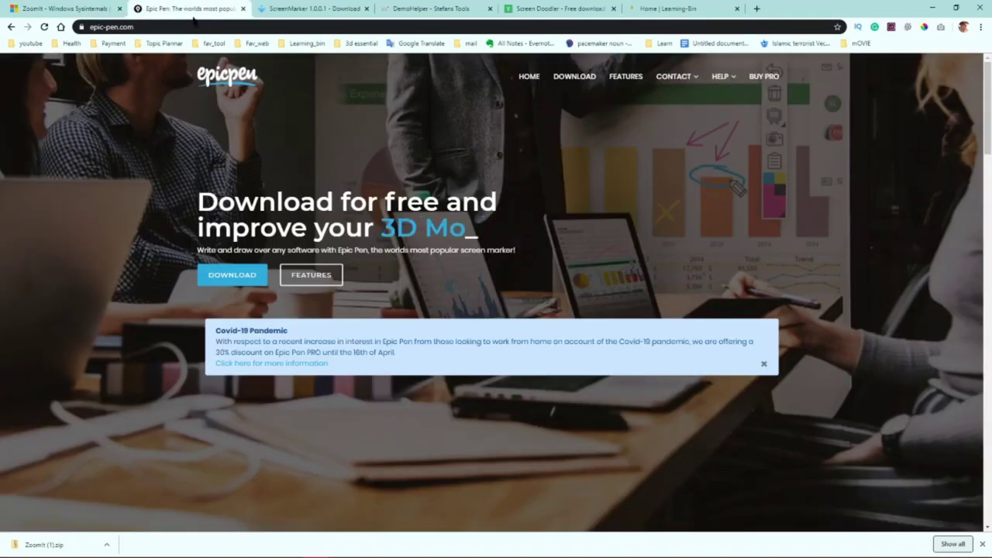
{"action": "scroll", "coordinate": [458, 294], "scroll_direction": "down", "scroll_amount": 13}
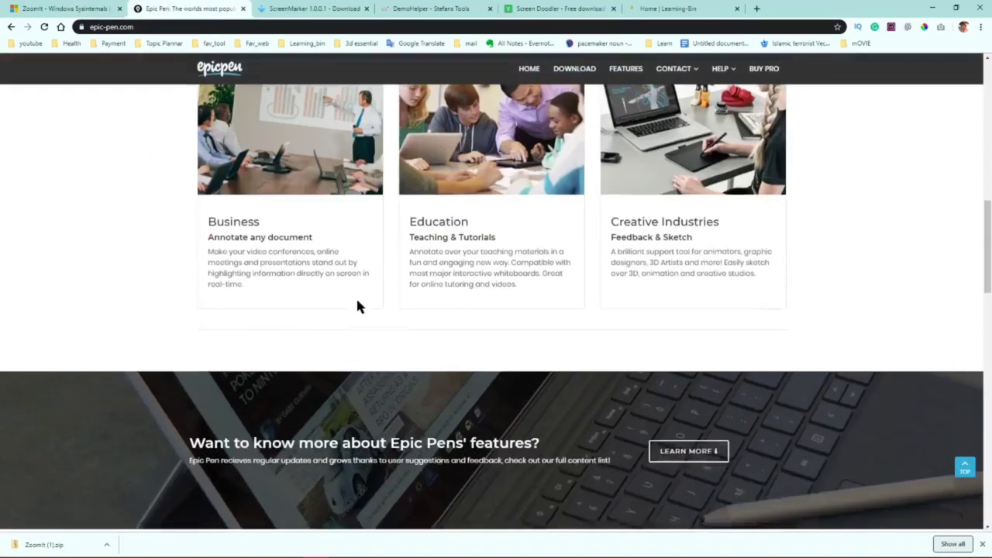
{"action": "scroll", "coordinate": [364, 302], "scroll_direction": "up", "scroll_amount": 5}
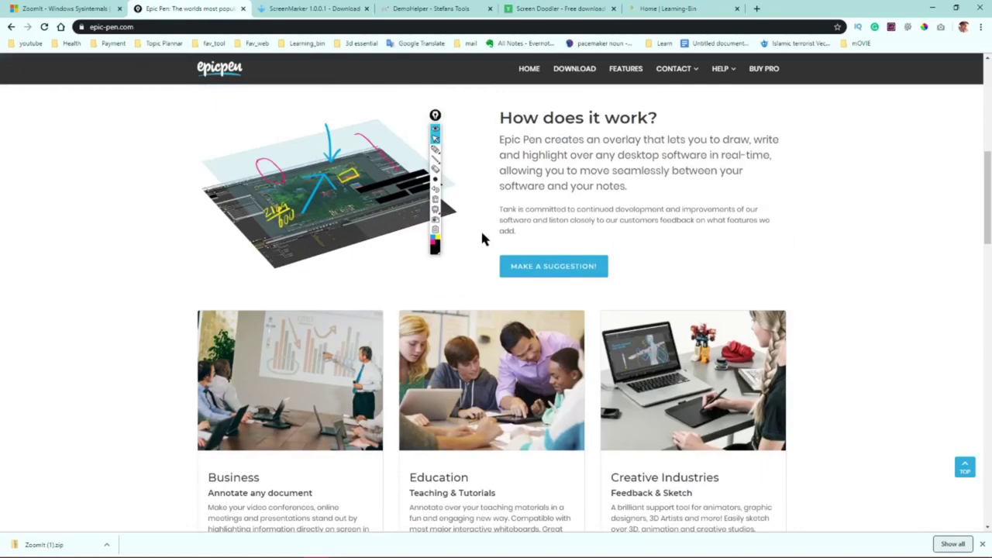
{"action": "scroll", "coordinate": [494, 284], "scroll_direction": "up", "scroll_amount": 5}
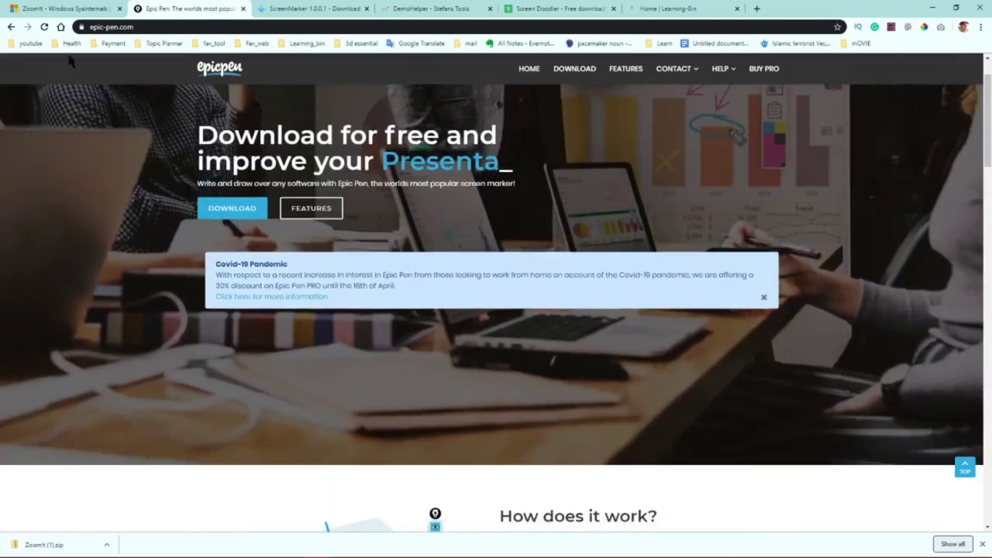
{"action": "left_click", "coordinate": [62, 9]}
{"action": "left_click", "coordinate": [193, 9]}
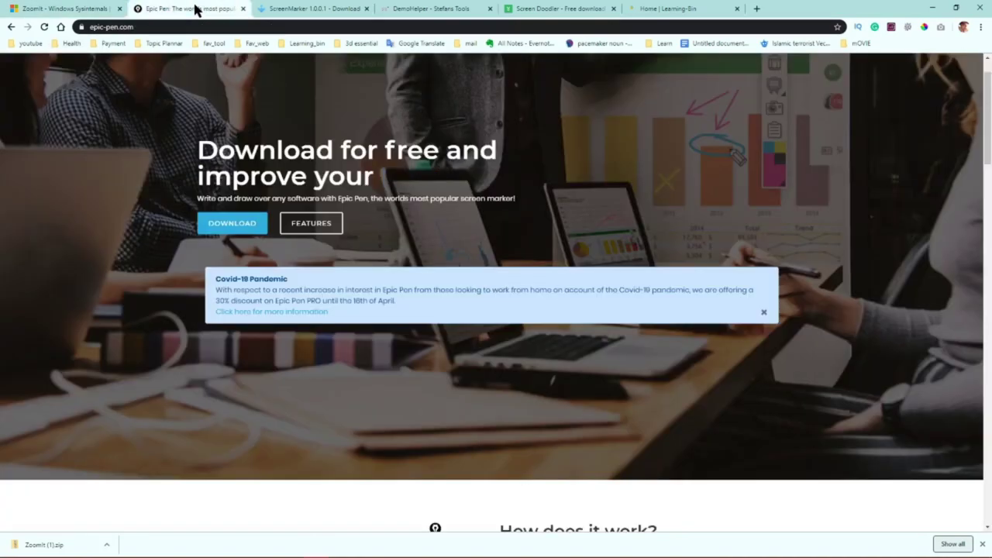
{"action": "scroll", "coordinate": [500, 320], "scroll_direction": "down", "scroll_amount": 10}
{"action": "scroll", "coordinate": [391, 318], "scroll_direction": "up", "scroll_amount": 9}
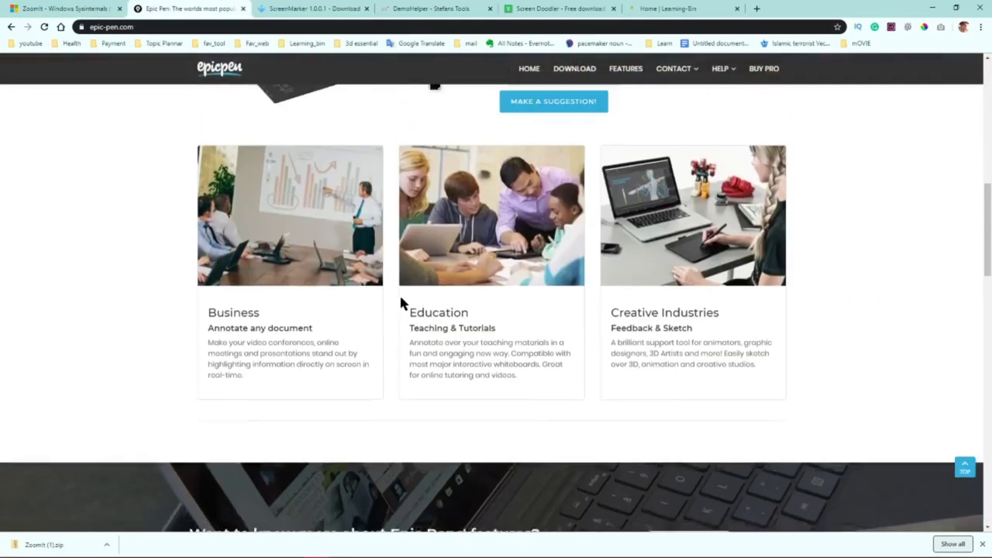
{"action": "scroll", "coordinate": [253, 317], "scroll_direction": "up", "scroll_amount": 2}
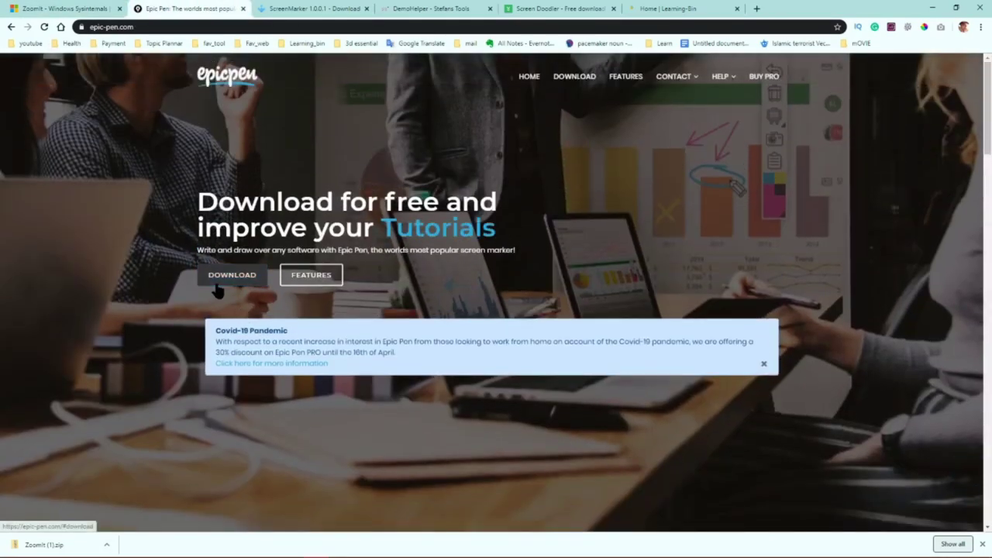
Step: Open the ScreenMarker page and review its screenshots, description and technical information
{"action": "left_click", "coordinate": [303, 9]}
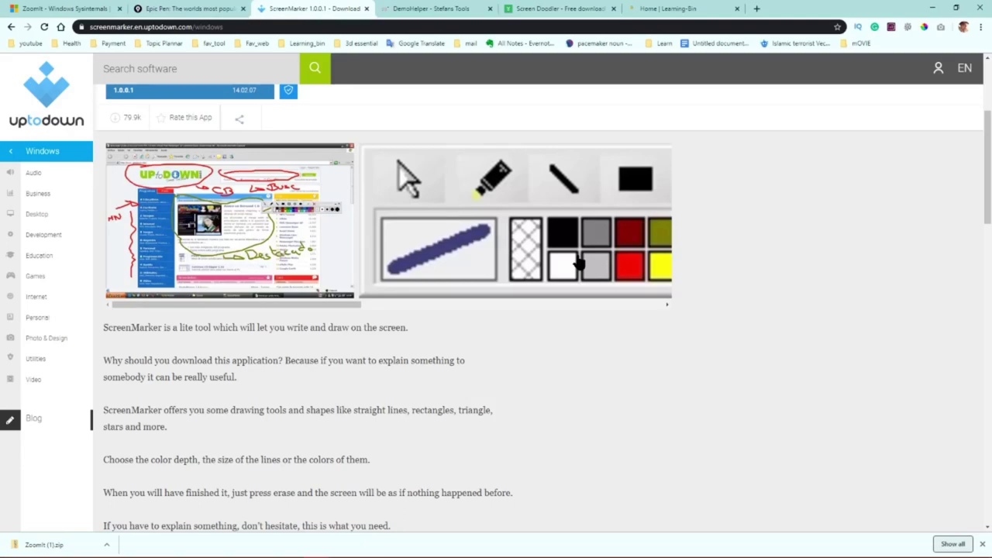
{"action": "scroll", "coordinate": [394, 251], "scroll_direction": "down", "scroll_amount": 5}
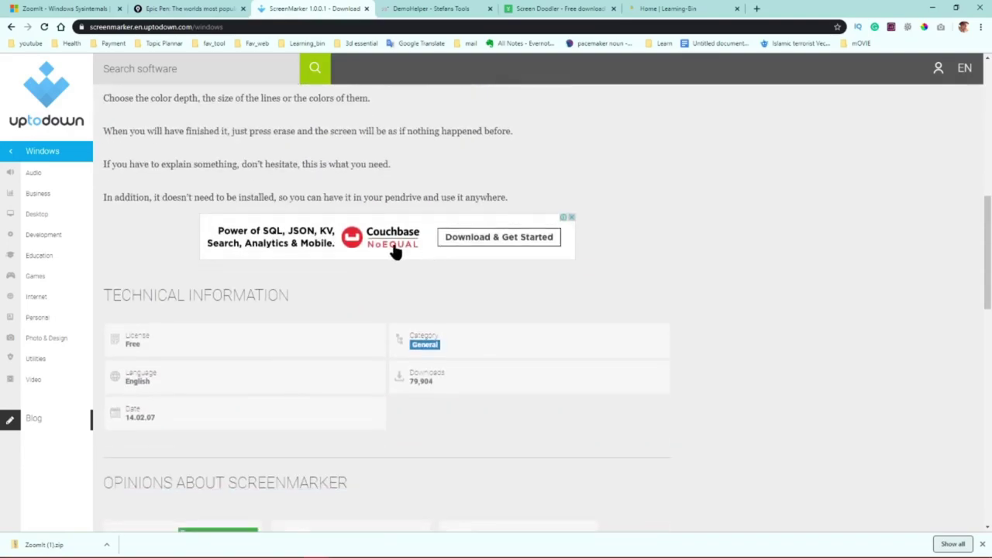
{"action": "scroll", "coordinate": [151, 211], "scroll_direction": "up", "scroll_amount": 2}
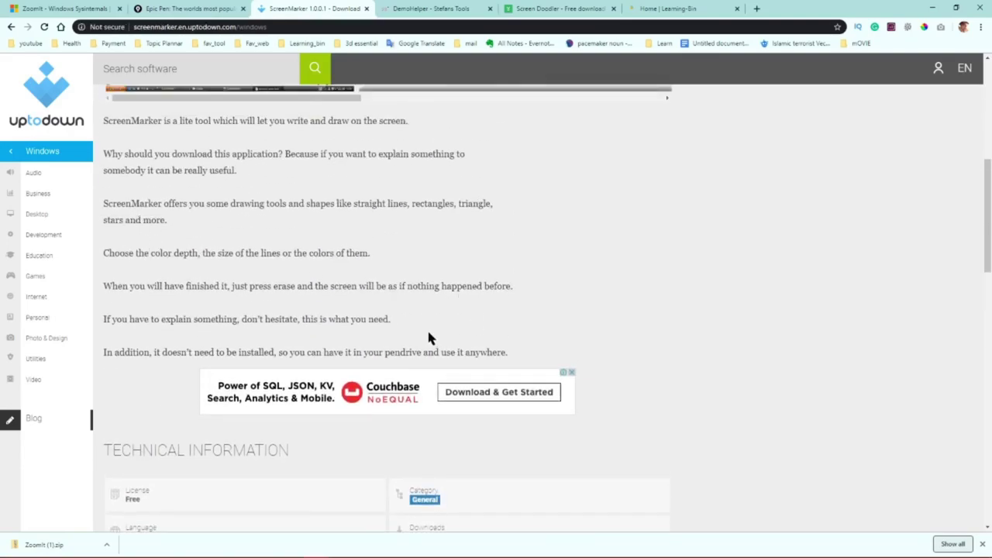
{"action": "scroll", "coordinate": [449, 327], "scroll_direction": "up", "scroll_amount": 3}
{"action": "scroll", "coordinate": [469, 320], "scroll_direction": "up", "scroll_amount": 3}
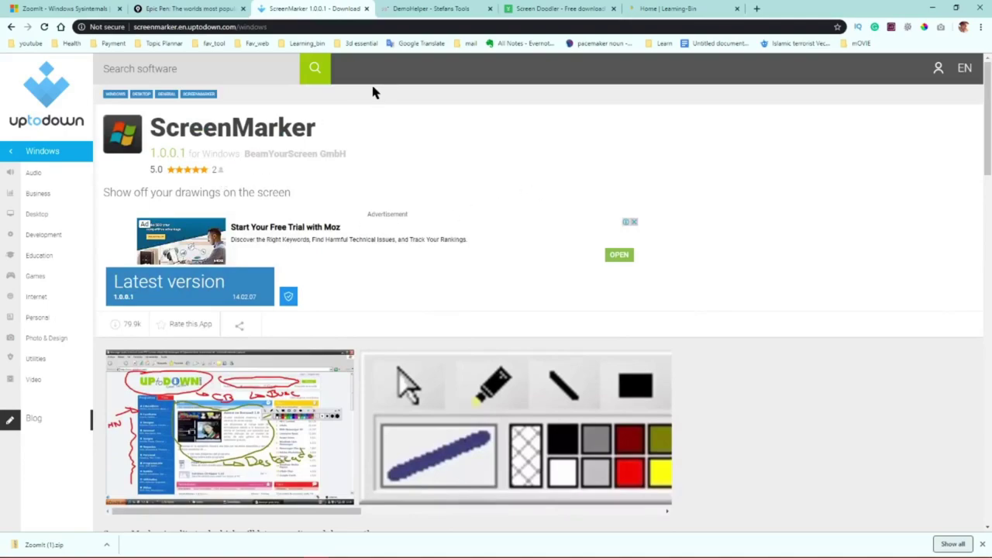
Step: Open the DemoHelper page and review its drawing example, options dialog, basic operation and introduction
{"action": "left_click", "coordinate": [436, 9]}
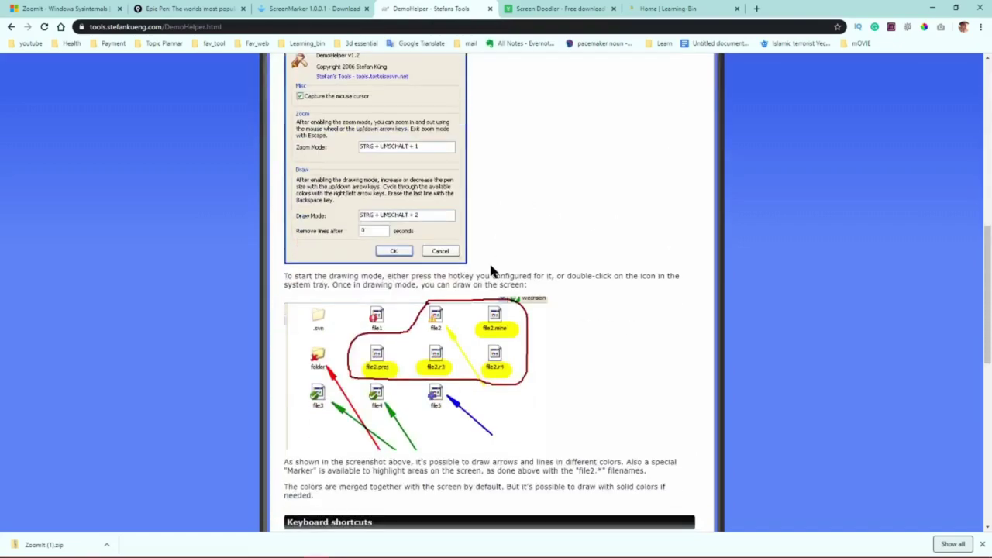
{"action": "scroll", "coordinate": [490, 267], "scroll_direction": "down", "scroll_amount": 10}
{"action": "scroll", "coordinate": [492, 267], "scroll_direction": "up", "scroll_amount": 10}
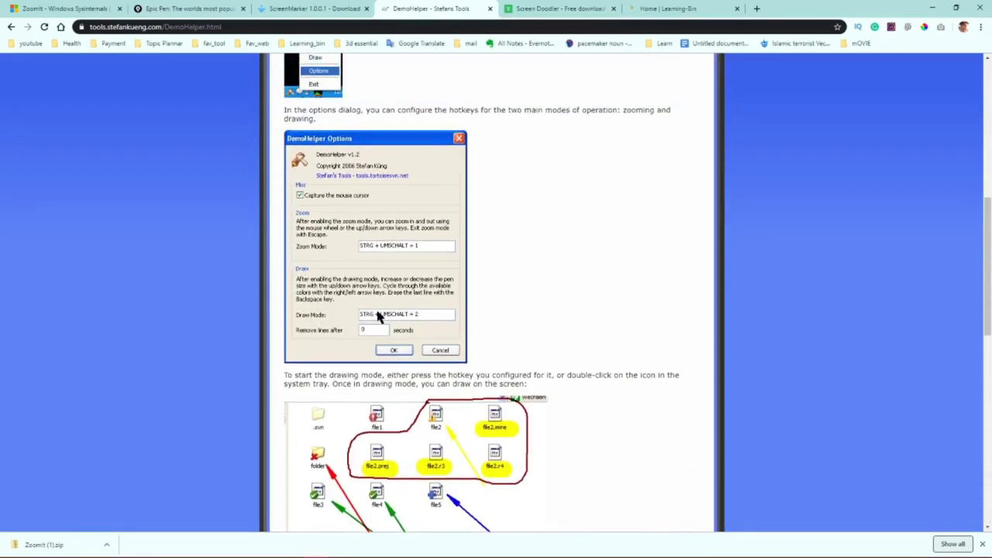
{"action": "scroll", "coordinate": [413, 277], "scroll_direction": "up", "scroll_amount": 2}
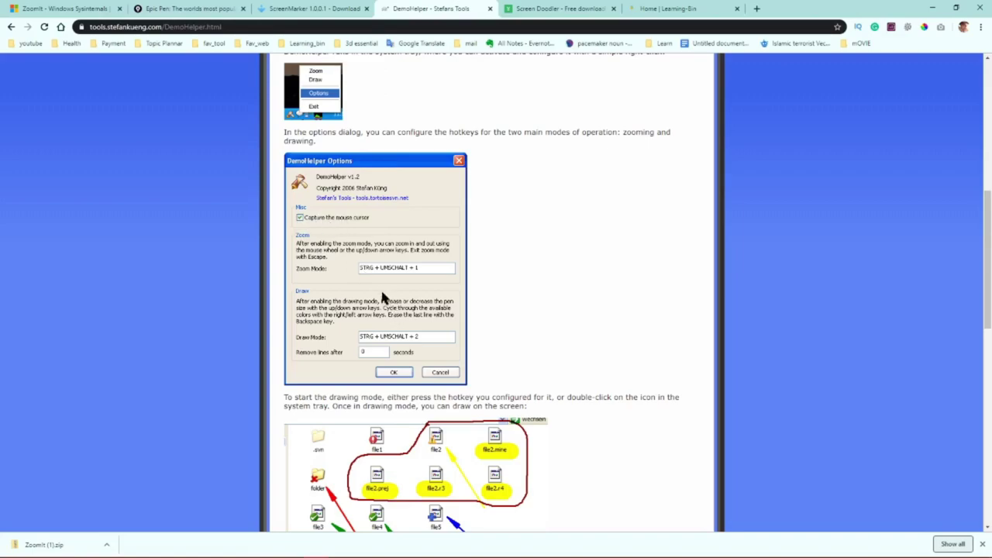
{"action": "scroll", "coordinate": [427, 246], "scroll_direction": "up", "scroll_amount": 2}
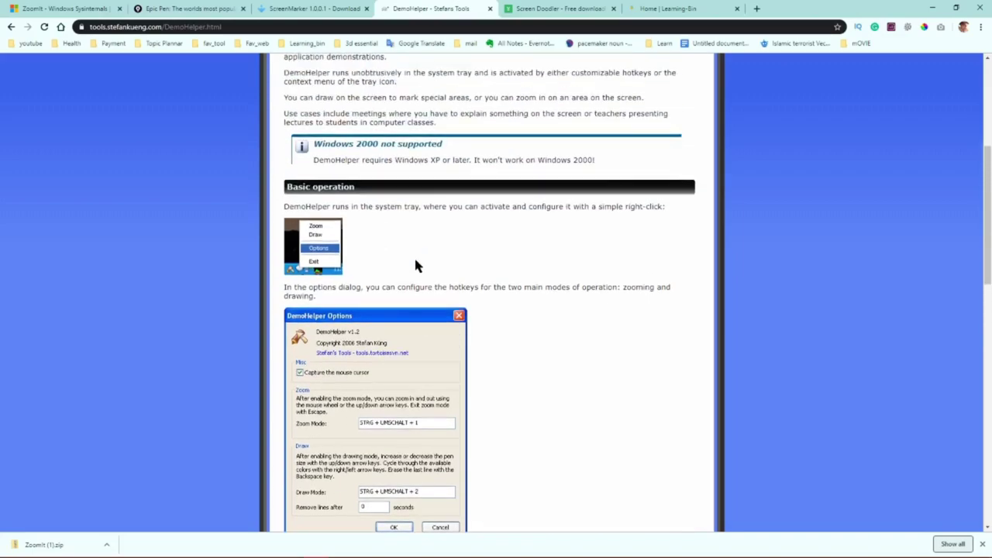
{"action": "scroll", "coordinate": [415, 265], "scroll_direction": "up", "scroll_amount": 3}
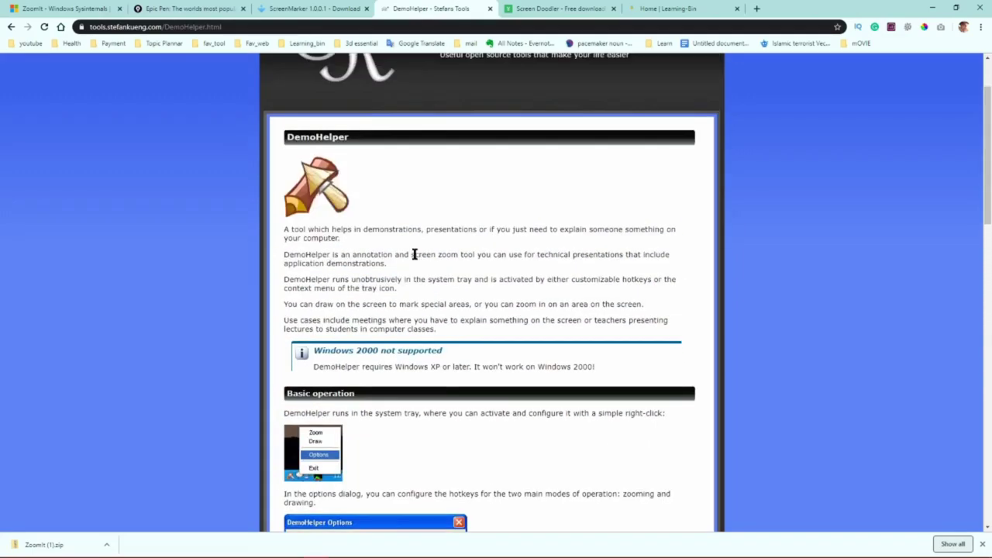
Step: Open the Screen Doodler download page and review its publisher's description and full specifications
{"action": "left_click", "coordinate": [557, 10]}
{"action": "scroll", "coordinate": [585, 201], "scroll_direction": "up", "scroll_amount": 3}
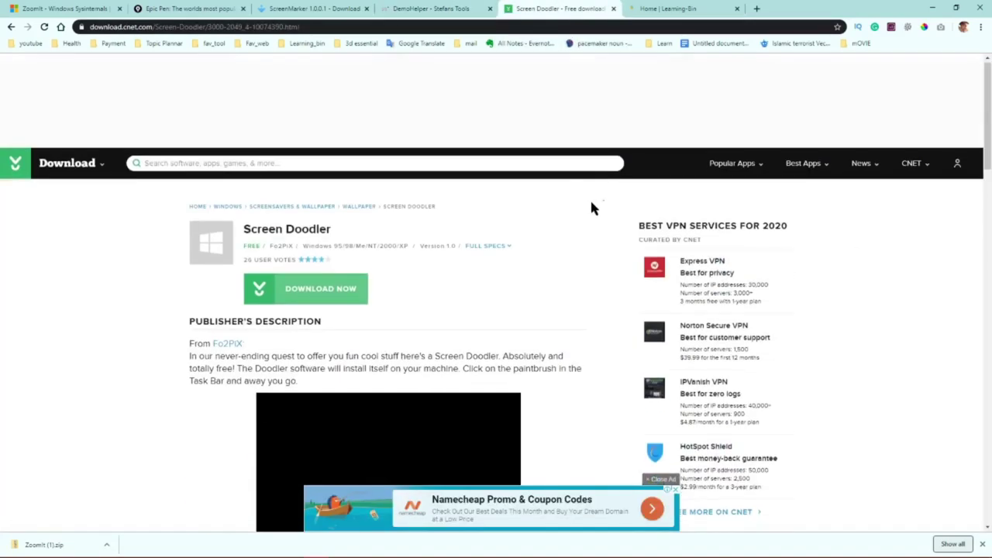
{"action": "scroll", "coordinate": [491, 199], "scroll_direction": "down", "scroll_amount": 12}
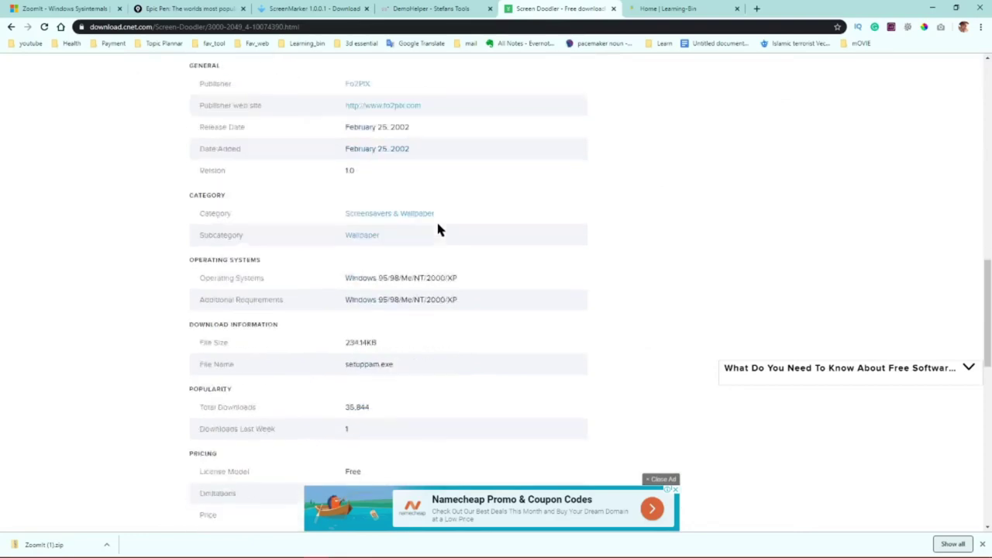
{"action": "scroll", "coordinate": [437, 230], "scroll_direction": "down", "scroll_amount": 2}
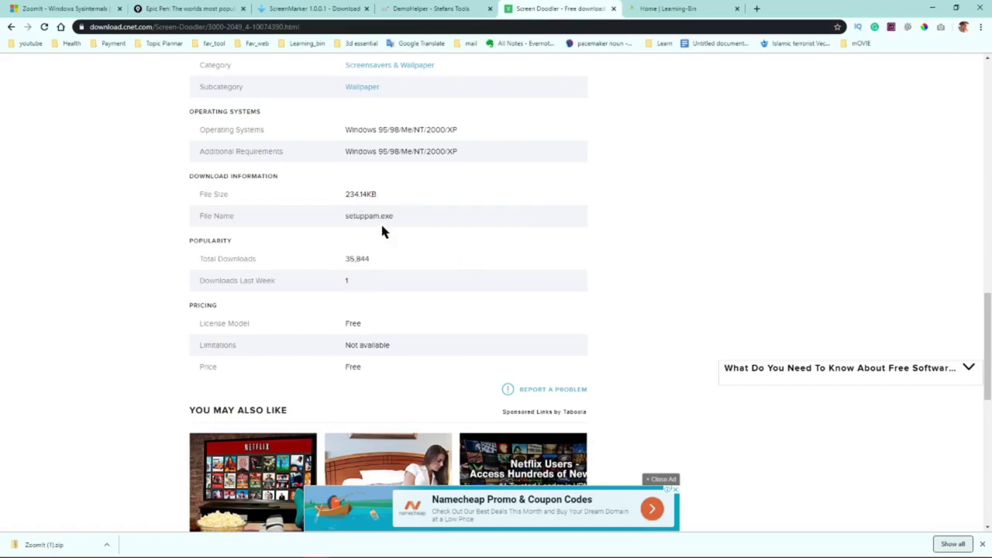
{"action": "scroll", "coordinate": [386, 230], "scroll_direction": "up", "scroll_amount": 3}
{"action": "scroll", "coordinate": [518, 310], "scroll_direction": "up", "scroll_amount": 11}
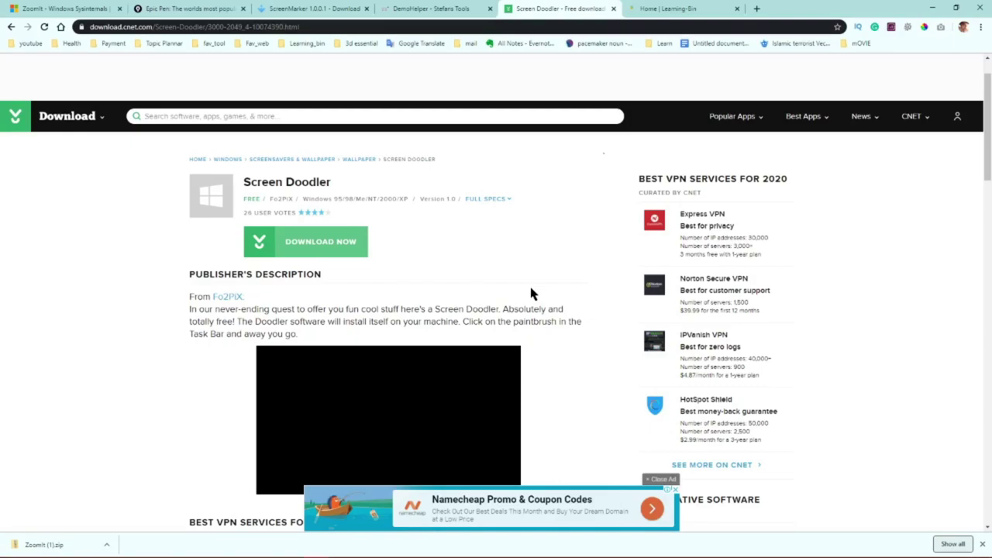
Step: Open the Learning-Bin home page and look through its article sections, returning to the start of the page
{"action": "left_click", "coordinate": [671, 9]}
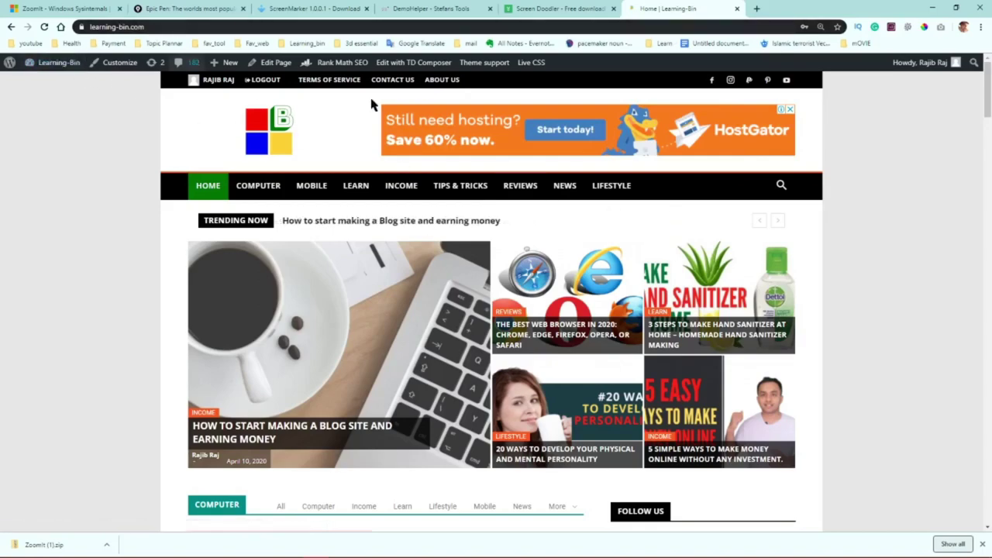
{"action": "scroll", "coordinate": [188, 177], "scroll_direction": "down", "scroll_amount": 3}
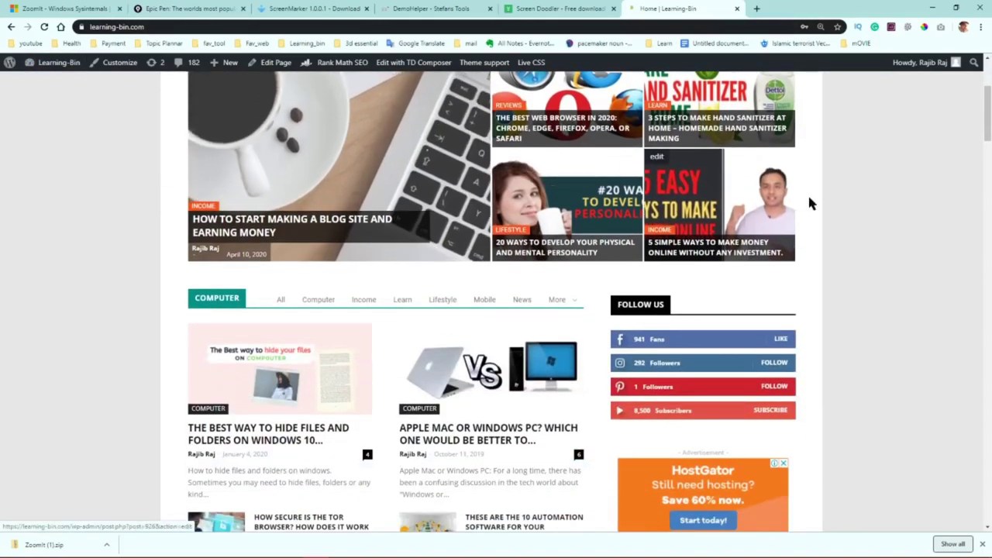
{"action": "scroll", "coordinate": [891, 296], "scroll_direction": "down", "scroll_amount": 3}
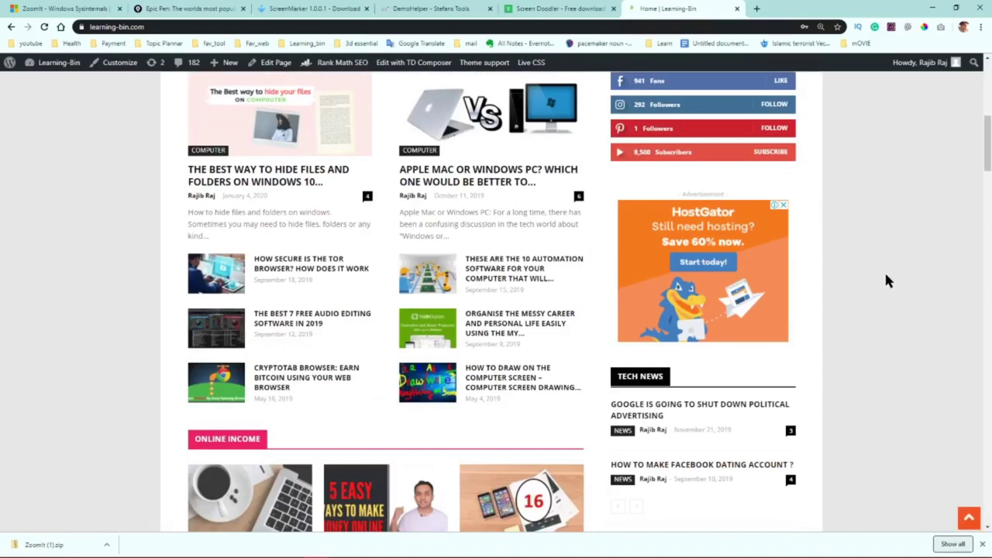
{"action": "scroll", "coordinate": [887, 282], "scroll_direction": "down", "scroll_amount": 3}
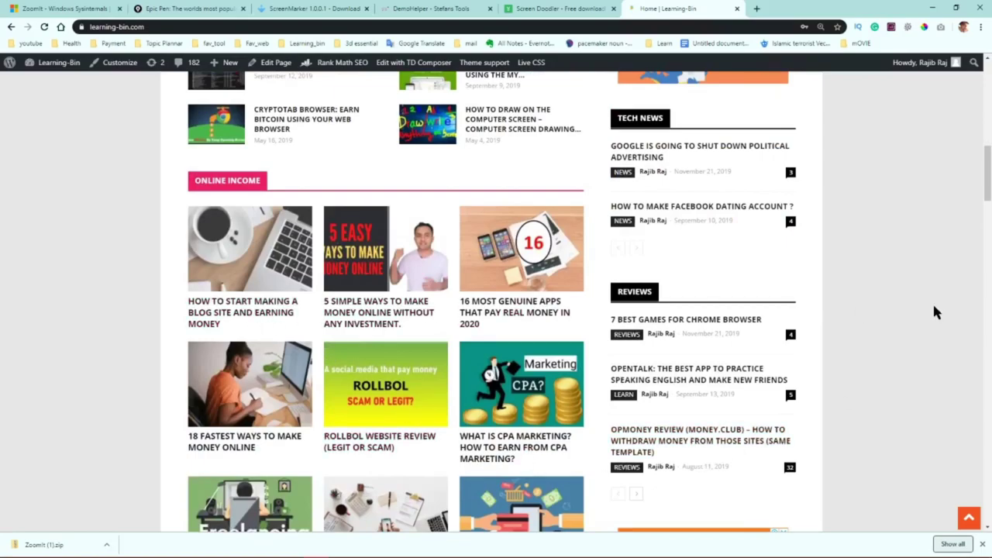
{"action": "scroll", "coordinate": [922, 310], "scroll_direction": "down", "scroll_amount": 7}
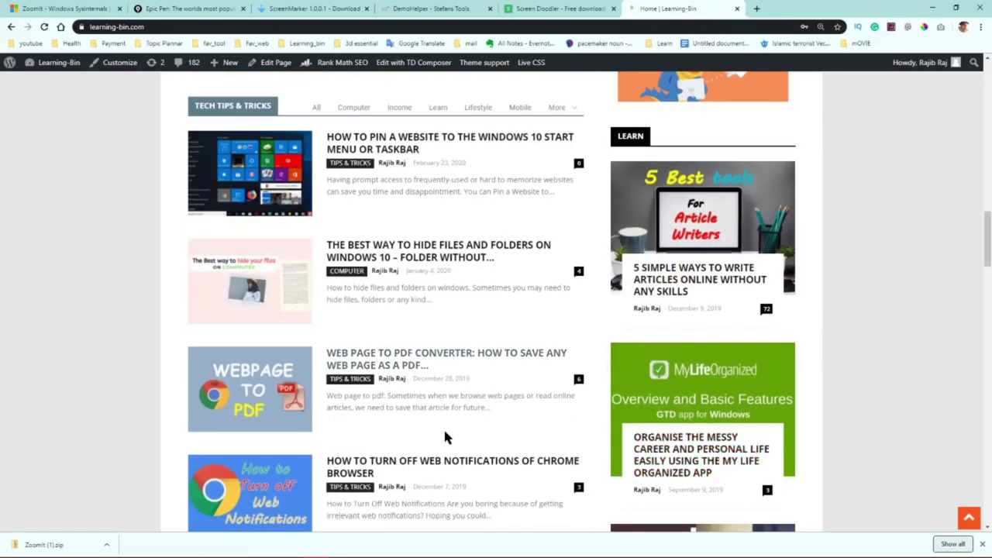
{"action": "scroll", "coordinate": [890, 371], "scroll_direction": "up", "scroll_amount": 15}
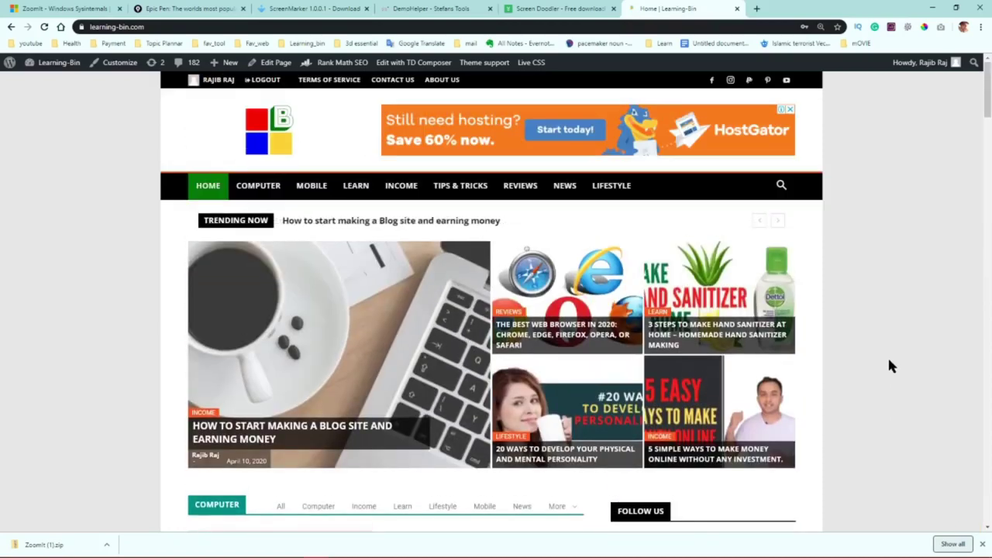